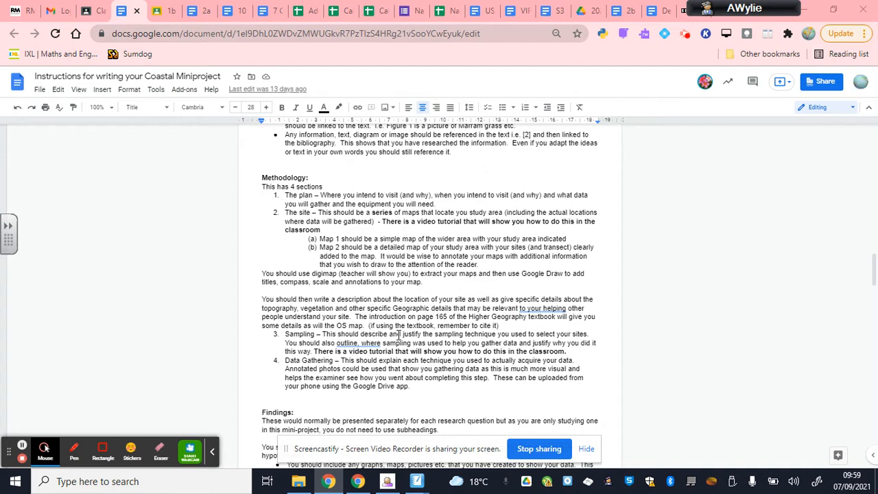
Enlarge the document view to 150% and read through the Methodology section of the mini-project instructions.
{"action": "left_click", "coordinate": [112, 108]}
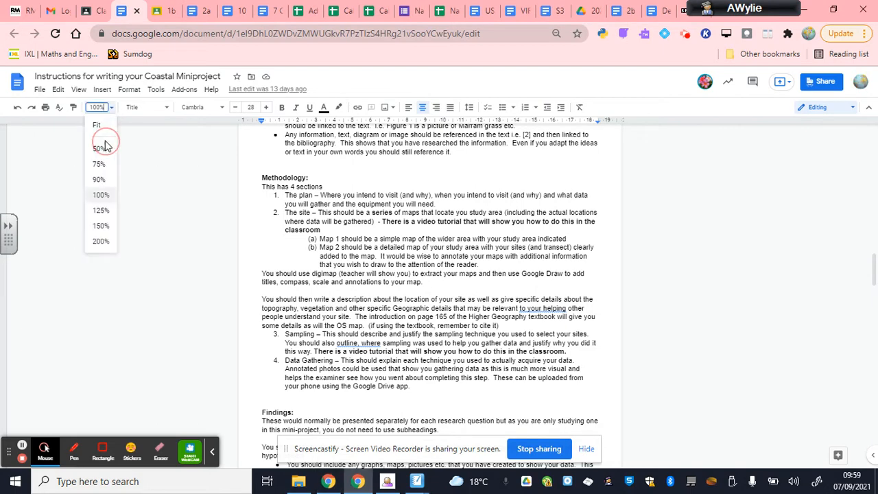
{"action": "left_click", "coordinate": [101, 226]}
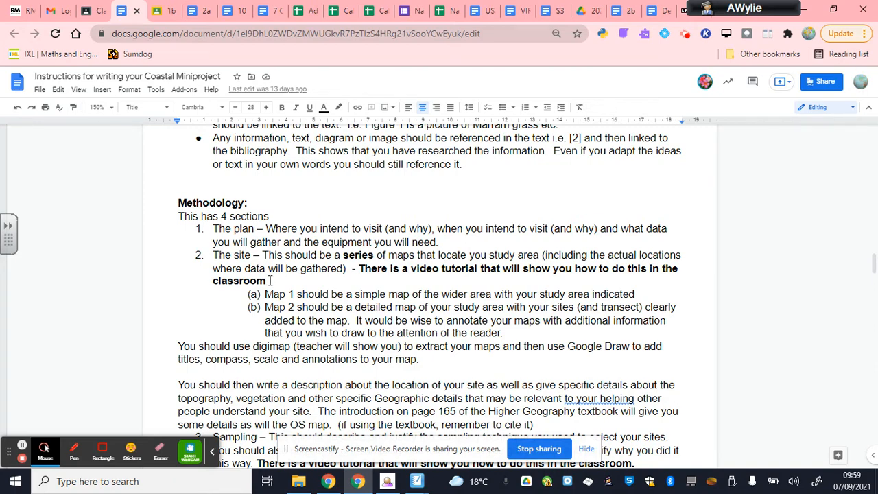
{"action": "scroll", "coordinate": [305, 322], "scroll_direction": "down", "scroll_amount": 4}
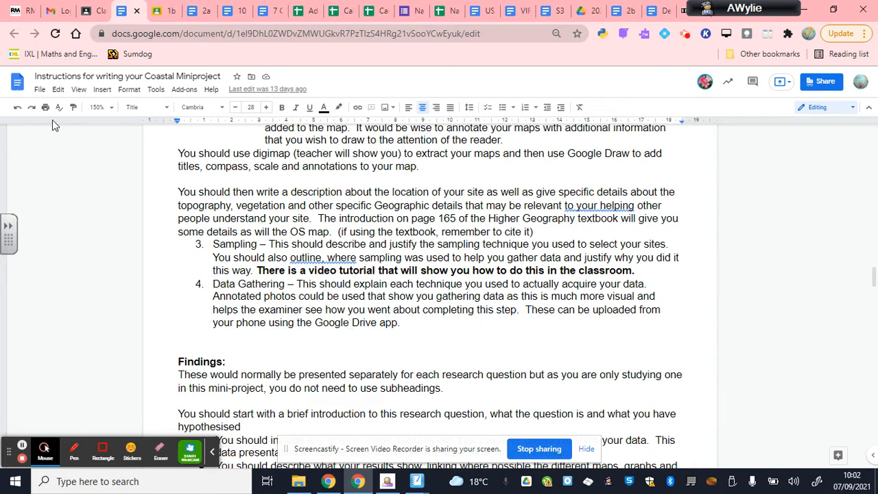
Create a new blank Google Docs document.
{"action": "left_click", "coordinate": [41, 90]}
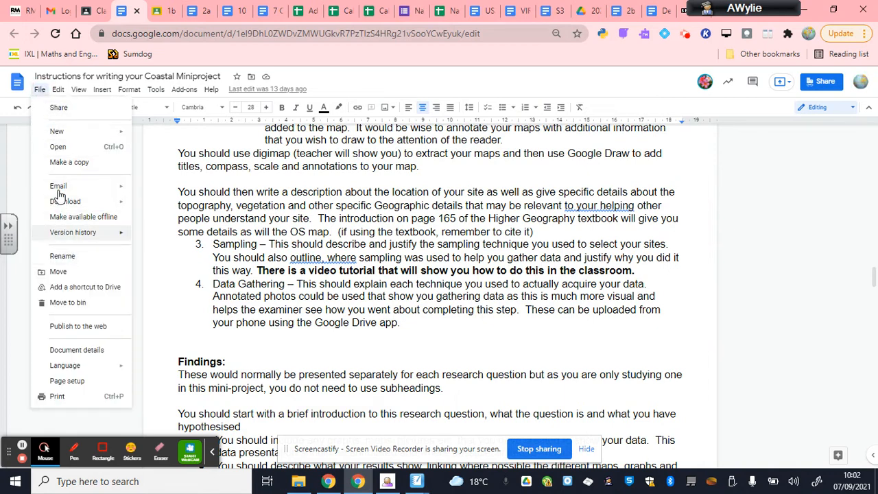
{"action": "mouse_move", "coordinate": [56, 135]}
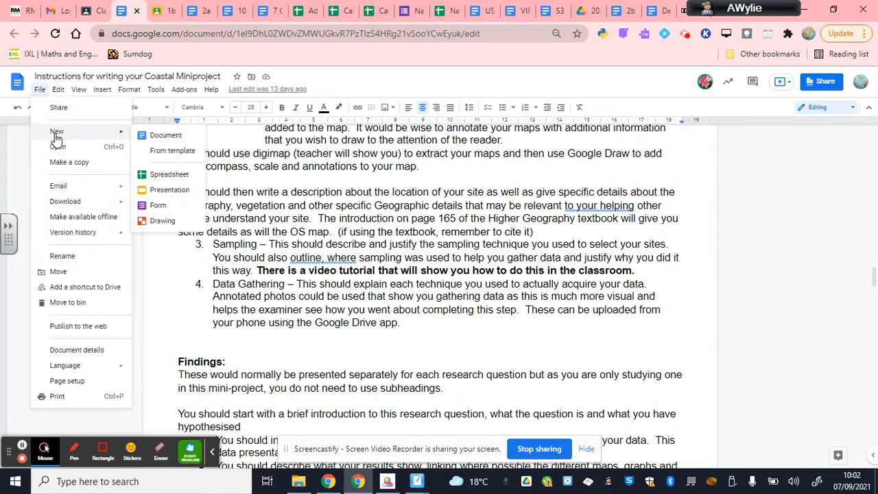
{"action": "left_click", "coordinate": [153, 135]}
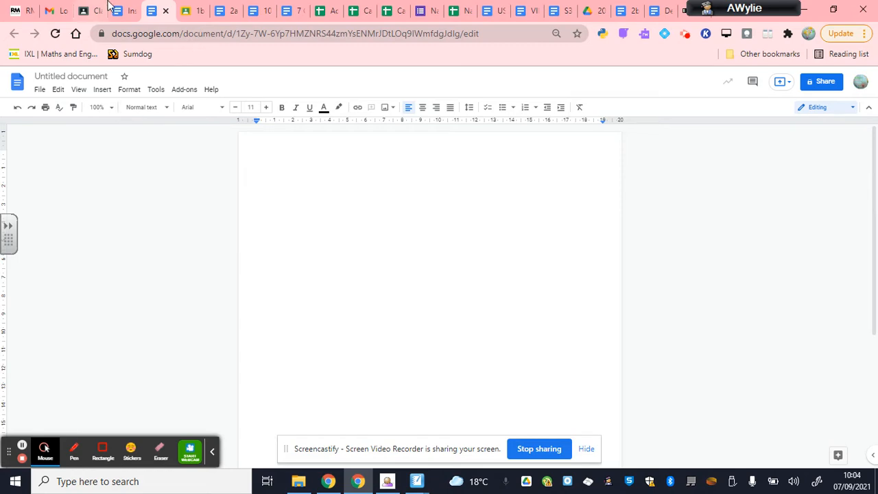
Switch to the RM Unify launch pad and open Digimap for Schools from its app tiles.
{"action": "left_click", "coordinate": [20, 13]}
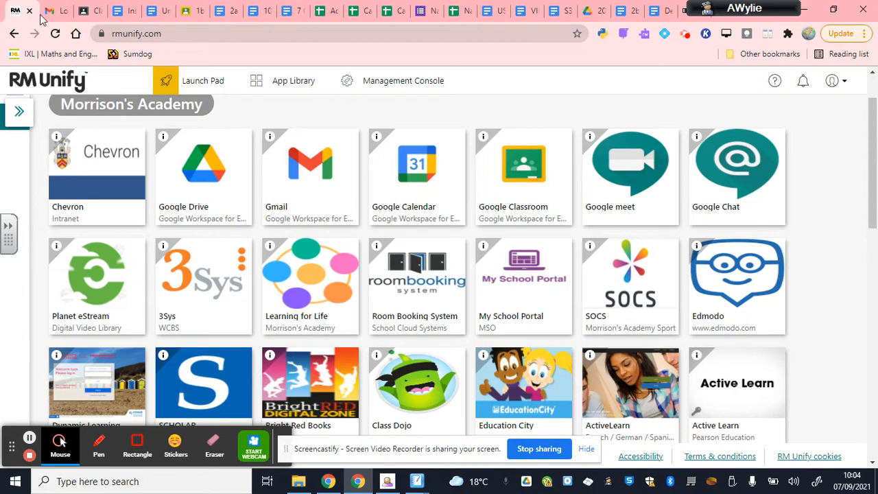
{"action": "scroll", "coordinate": [502, 343], "scroll_direction": "down", "scroll_amount": 4}
{"action": "scroll", "coordinate": [502, 346], "scroll_direction": "down", "scroll_amount": 3}
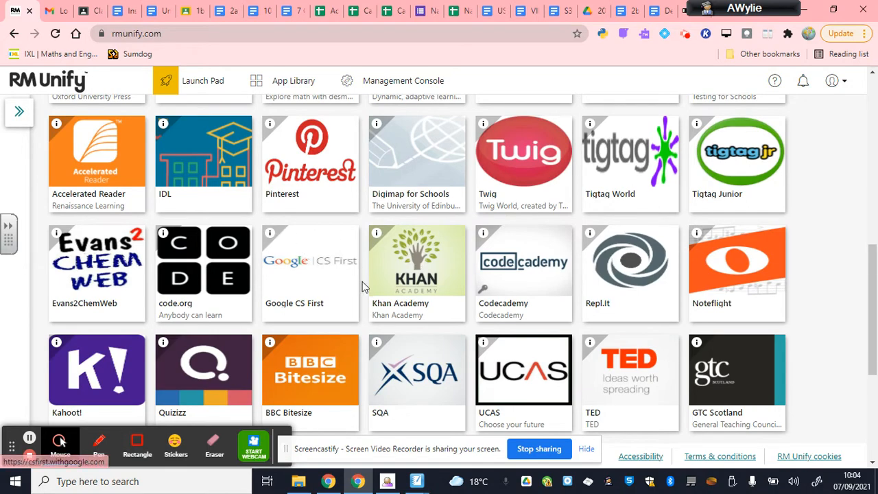
{"action": "scroll", "coordinate": [364, 288], "scroll_direction": "down", "scroll_amount": 2}
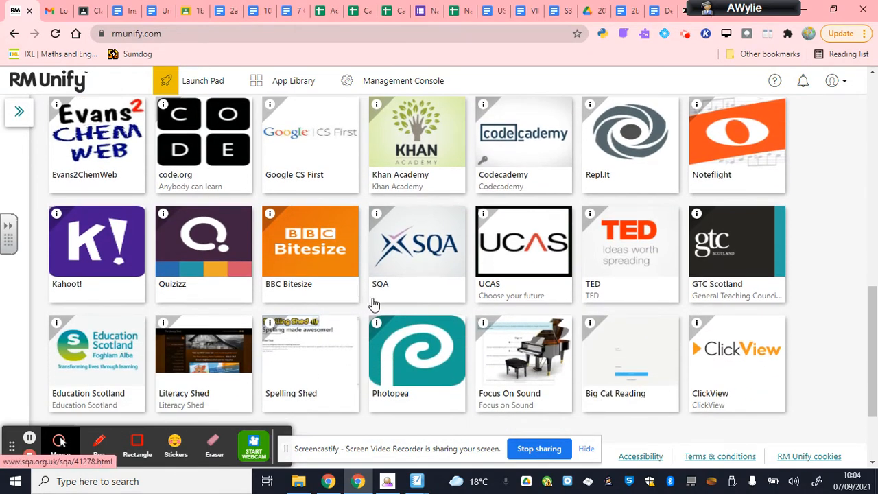
{"action": "scroll", "coordinate": [322, 336], "scroll_direction": "down", "scroll_amount": 2}
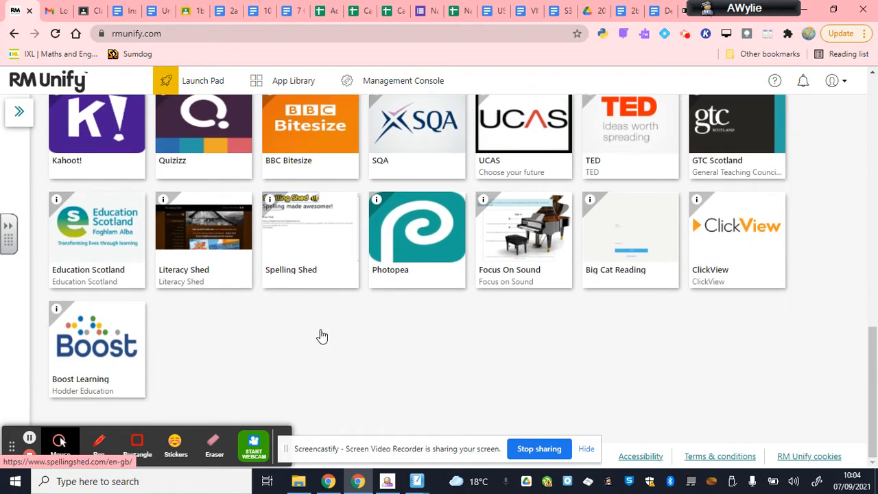
{"action": "scroll", "coordinate": [322, 336], "scroll_direction": "up", "scroll_amount": 4}
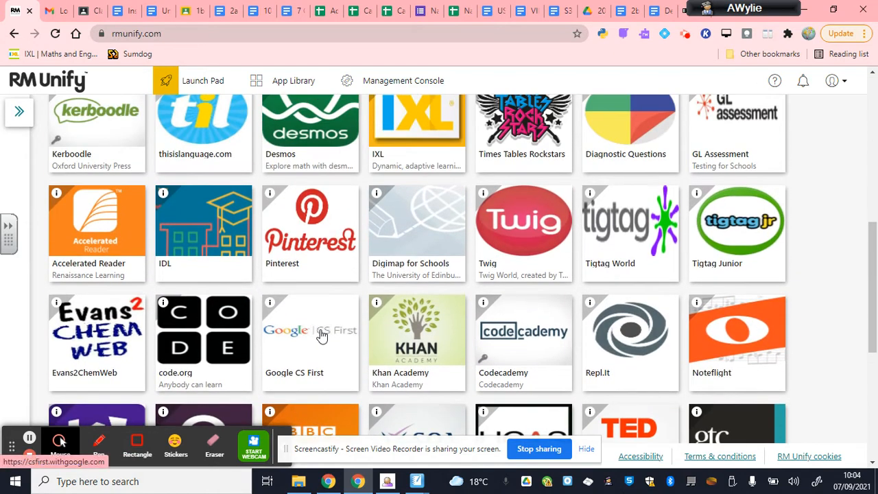
{"action": "left_click", "coordinate": [416, 240]}
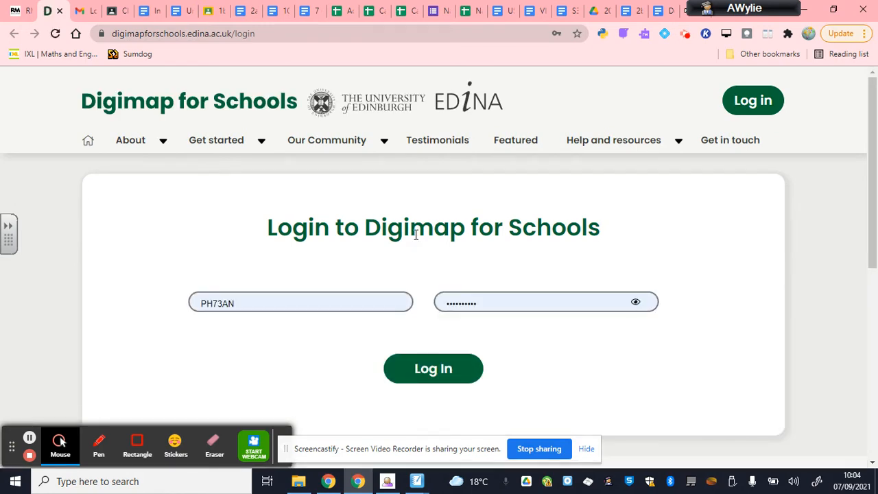
Reveal the prefilled password and log in to Digimap for Schools with the saved school credentials.
{"action": "left_click", "coordinate": [635, 303]}
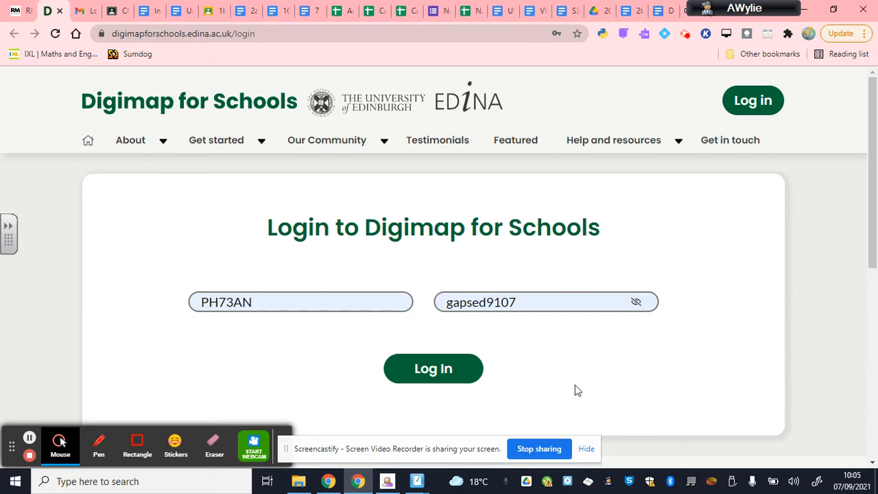
{"action": "left_click", "coordinate": [437, 371]}
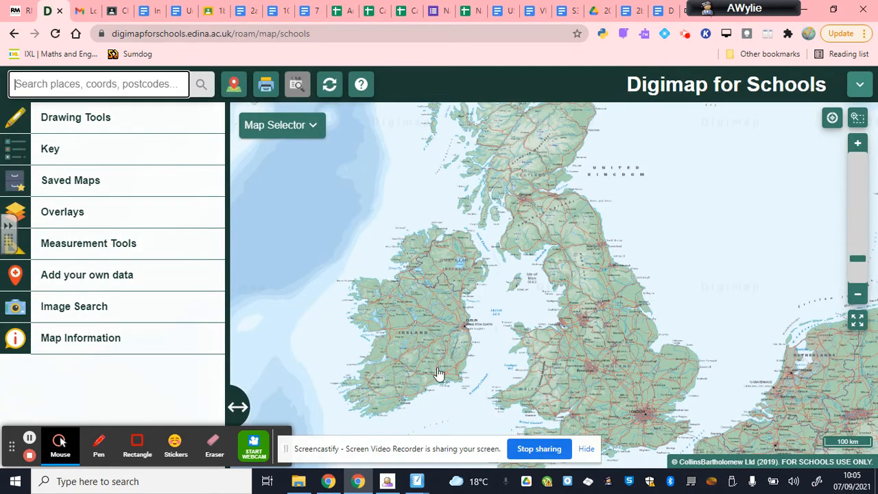
Search the map for the study area's postcode in Weem.
{"action": "left_click", "coordinate": [125, 85]}
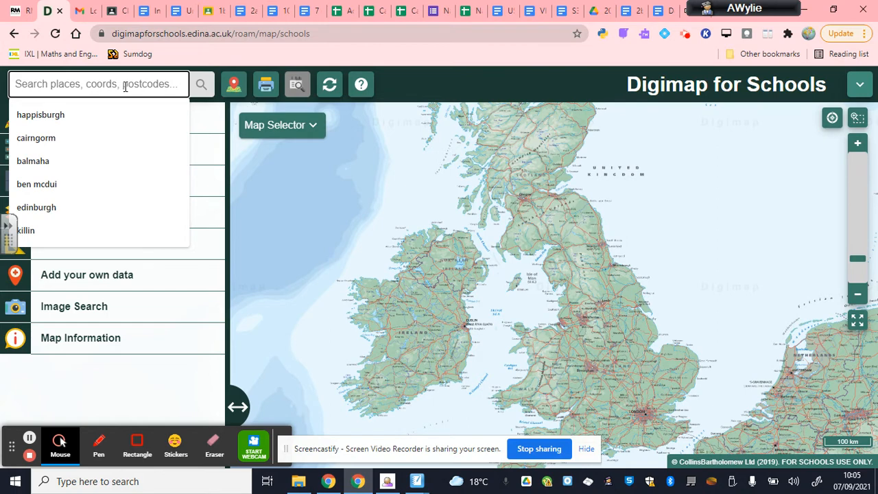
{"action": "type", "text": "ph1"}
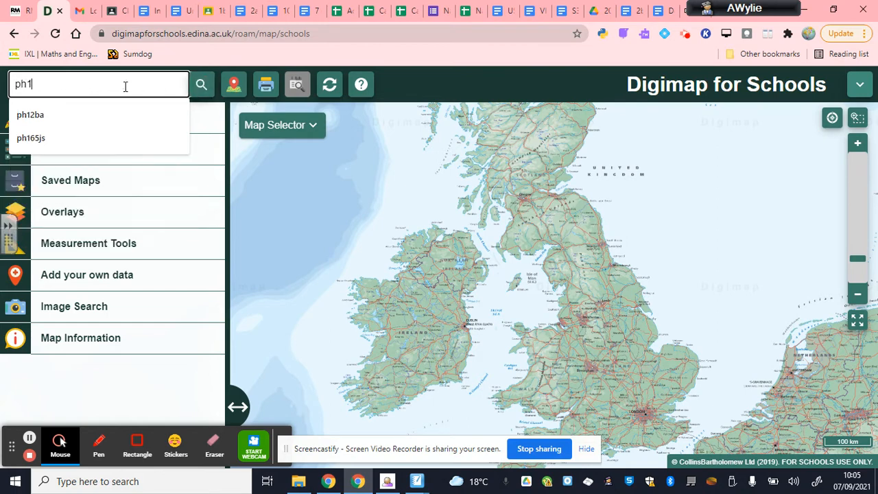
{"action": "type", "text": "52"}
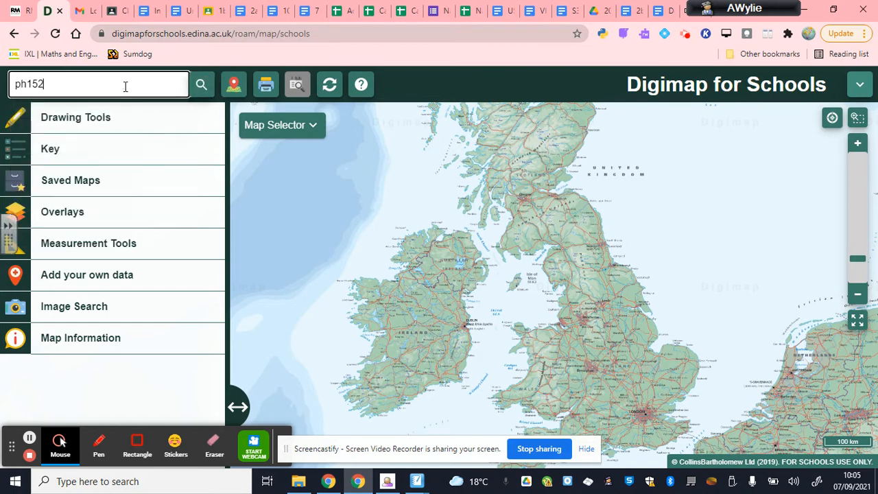
{"action": "type", "text": "ld"}
{"action": "key", "text": "Return"}
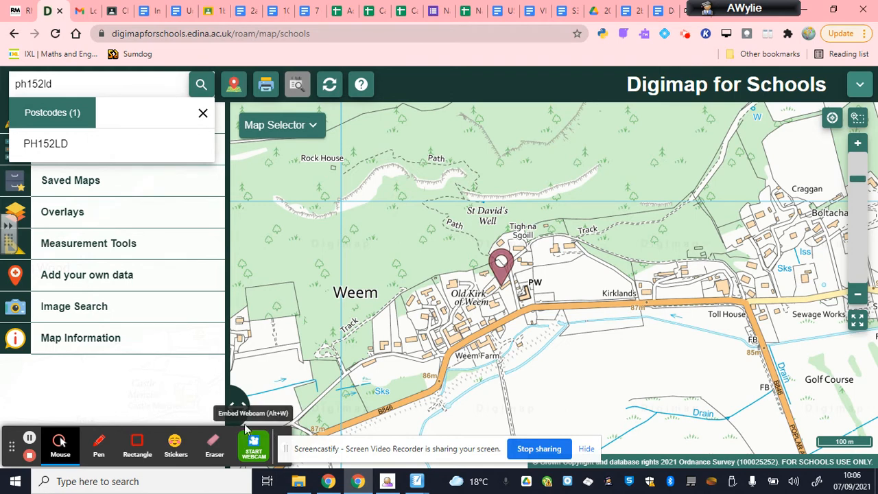
Collapse the map's tool sidebar so that the map fills the window.
{"action": "key", "text": "ctrl+a"}
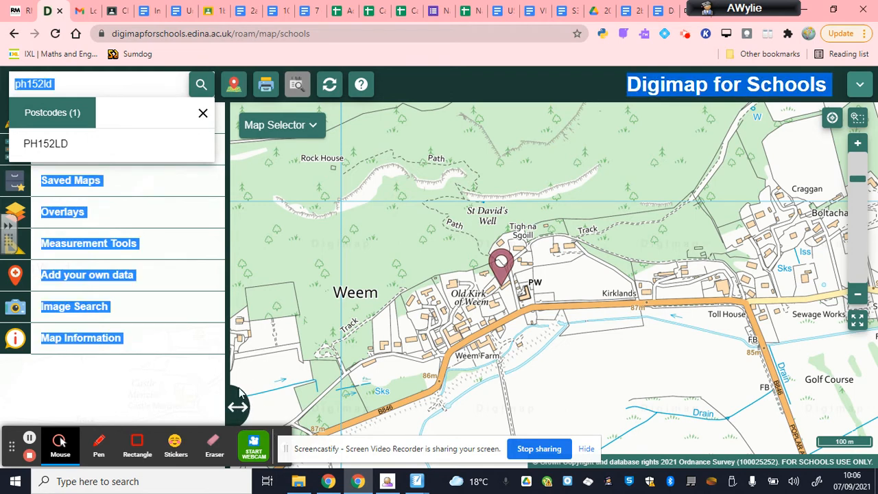
{"action": "left_click_drag", "start_coordinate": [238, 404], "coordinate": [355, 450]}
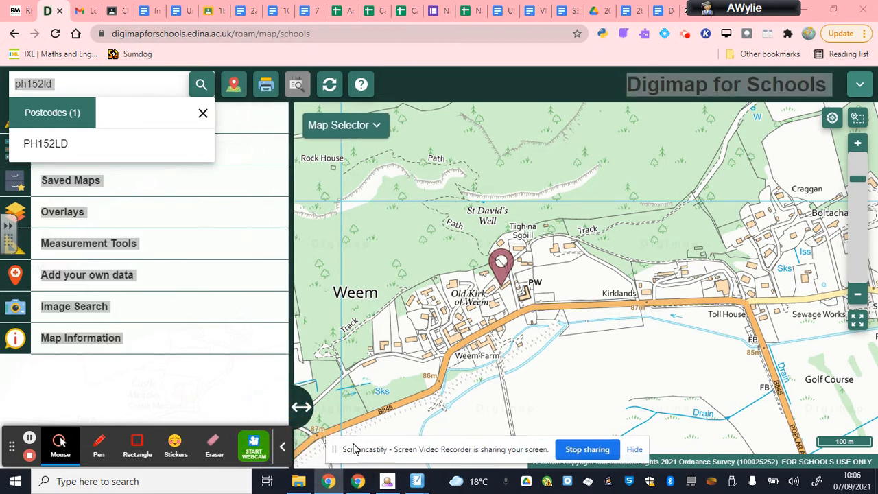
{"action": "left_click_drag", "start_coordinate": [289, 449], "coordinate": [284, 449]}
{"action": "left_click", "coordinate": [284, 448]}
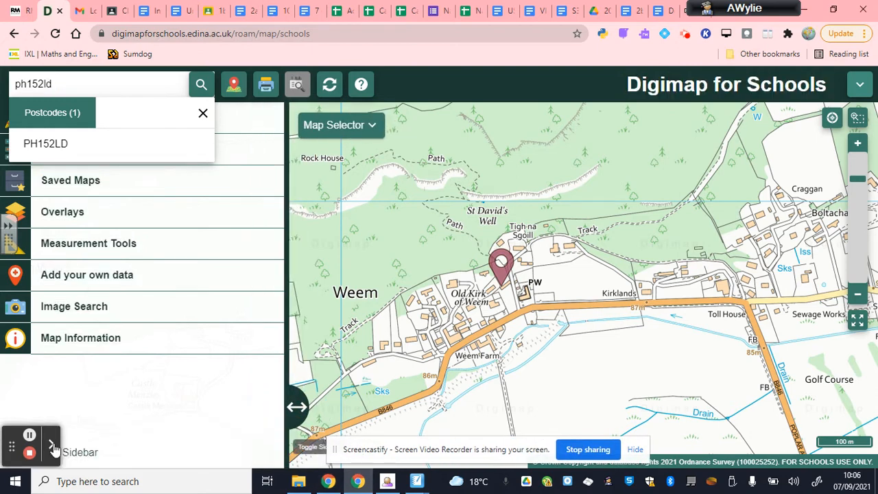
{"action": "left_click_drag", "start_coordinate": [40, 421], "coordinate": [37, 415]}
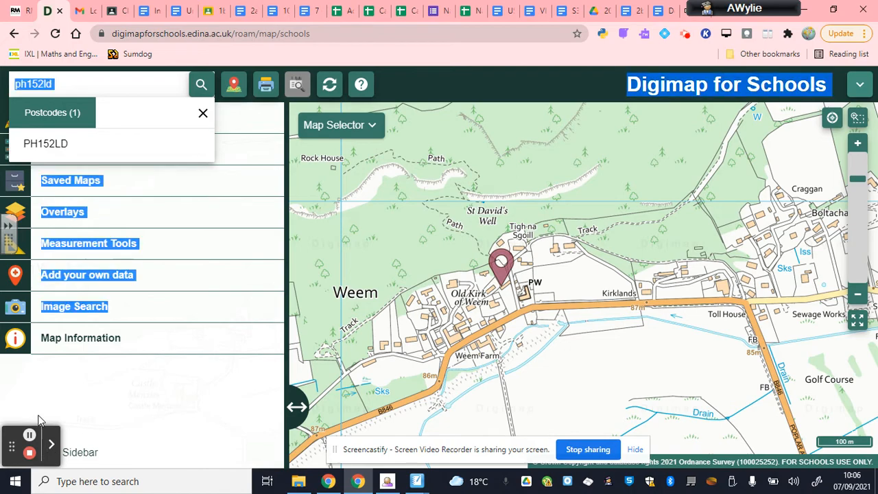
{"action": "left_click", "coordinate": [83, 461]}
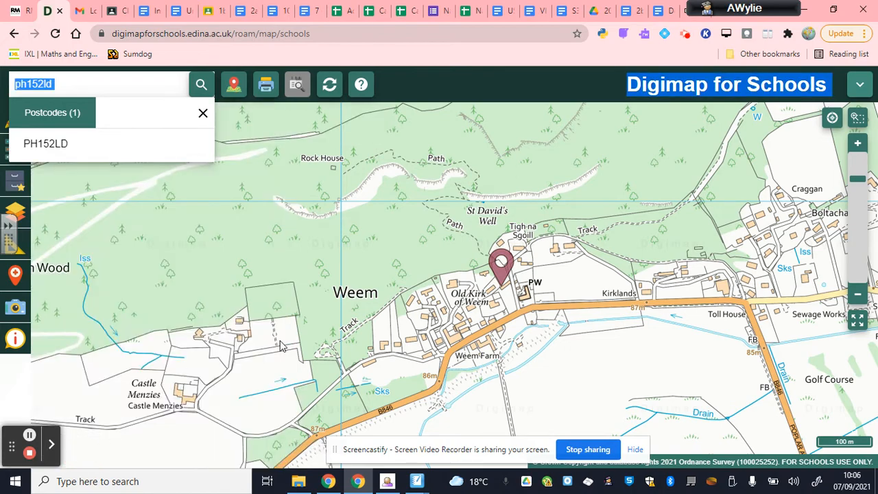
Frame the Ordnance Survey map to cover Weem and Aberfeldy, and dismiss the postcode search result with its marker.
{"action": "scroll", "coordinate": [284, 345], "scroll_direction": "down", "scroll_amount": 1}
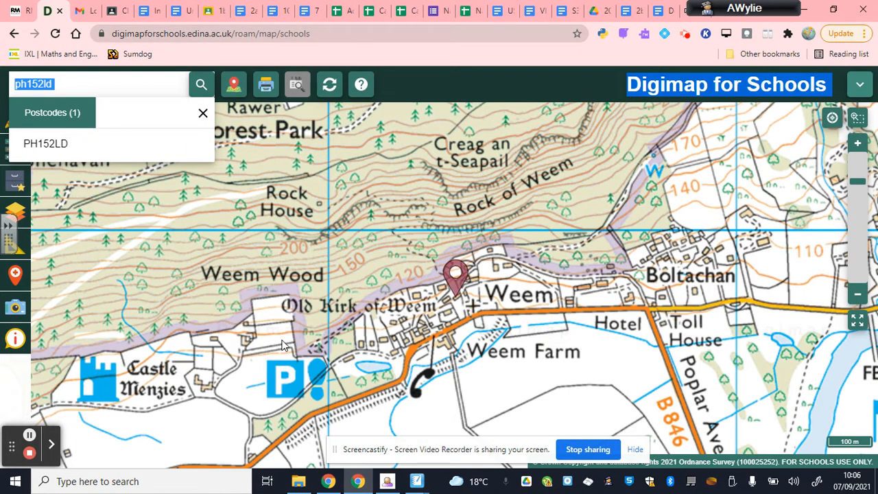
{"action": "scroll", "coordinate": [408, 336], "scroll_direction": "down", "scroll_amount": 1}
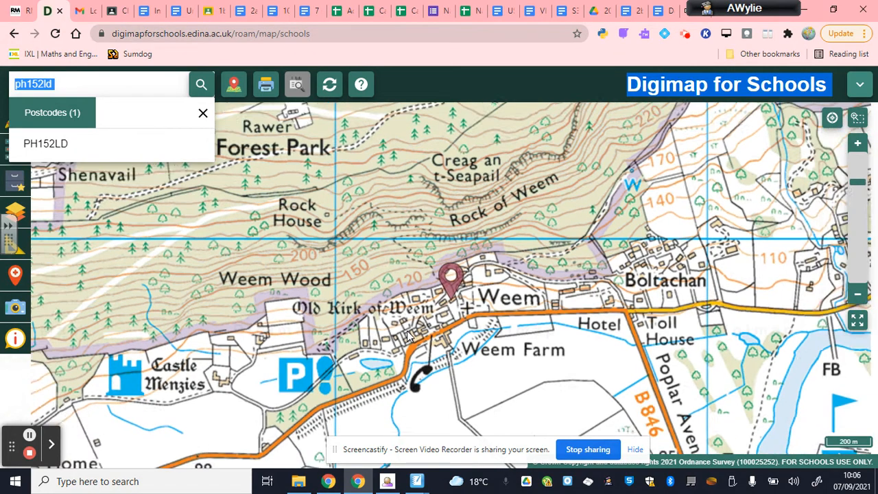
{"action": "scroll", "coordinate": [408, 336], "scroll_direction": "down", "scroll_amount": 3}
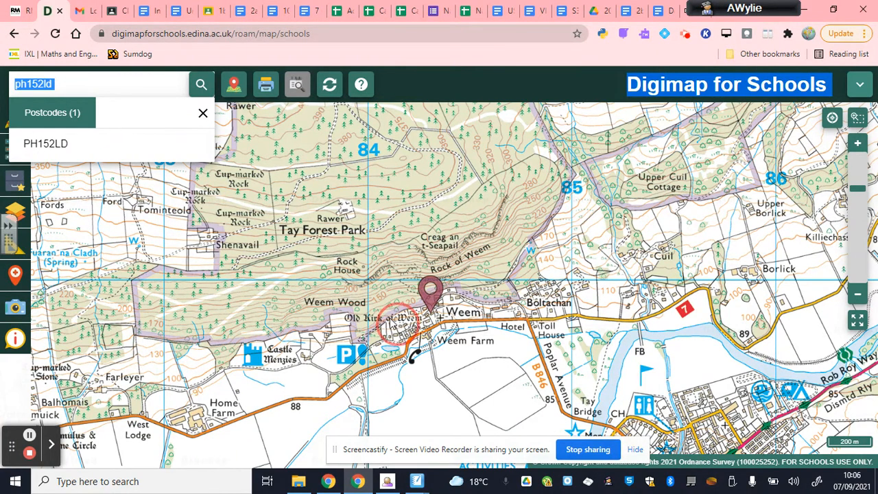
{"action": "left_click_drag", "start_coordinate": [409, 334], "coordinate": [352, 255]}
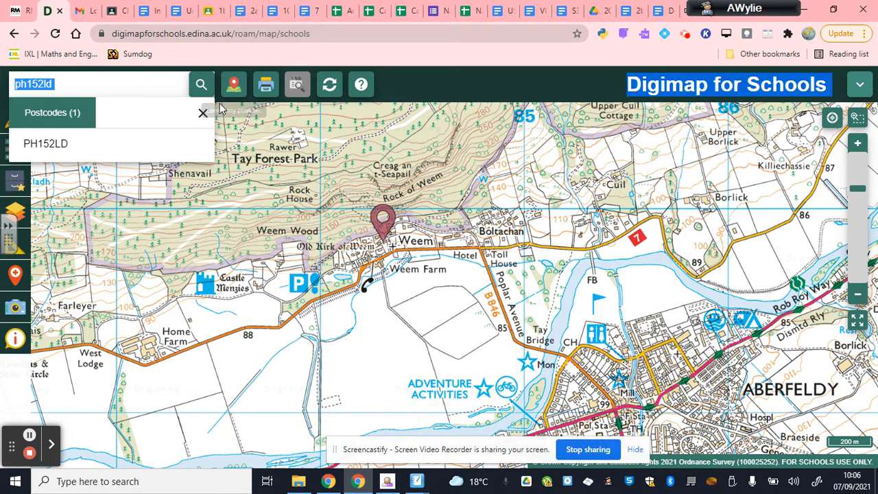
{"action": "left_click", "coordinate": [203, 114]}
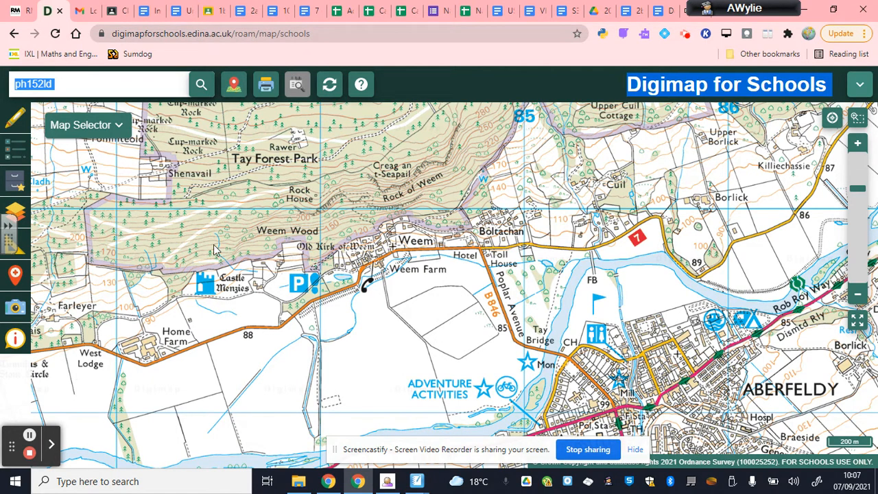
Open the Snipping Tool and capture a rectangular snip of the map covering Weem, Castle Menzies and Aberfeldy.
{"action": "left_click", "coordinate": [103, 483]}
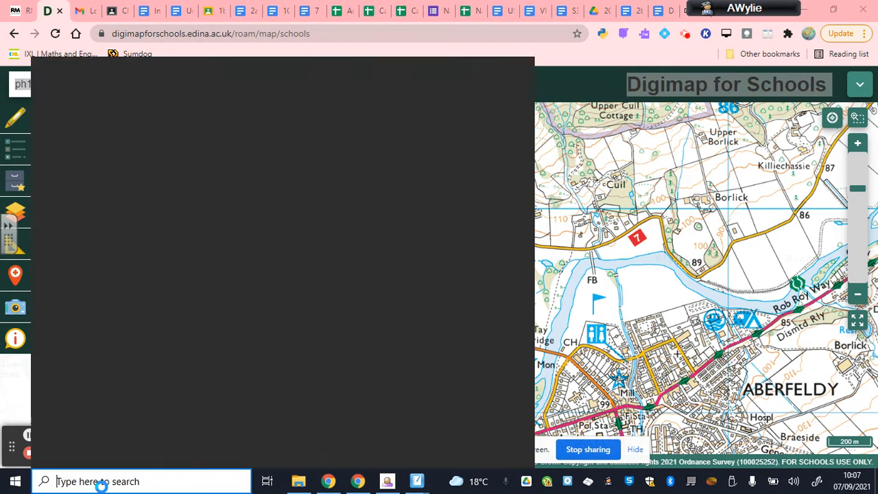
{"action": "type", "text": "snip"}
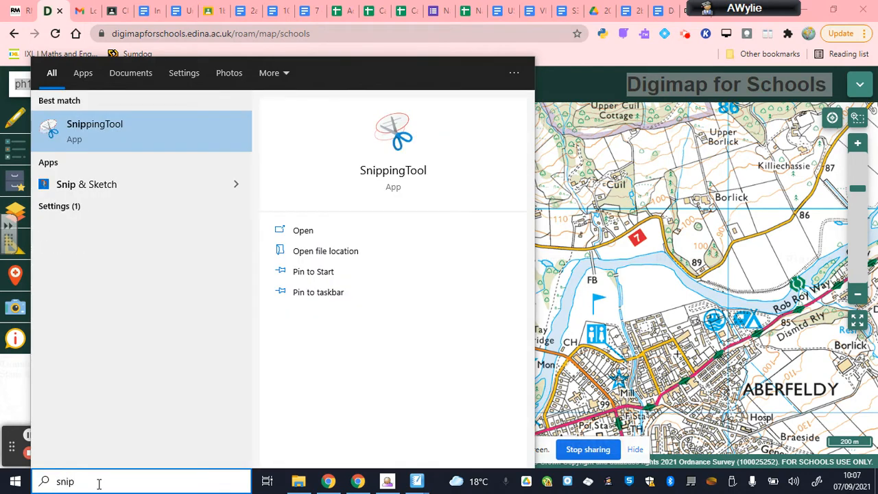
{"action": "key", "text": "Return"}
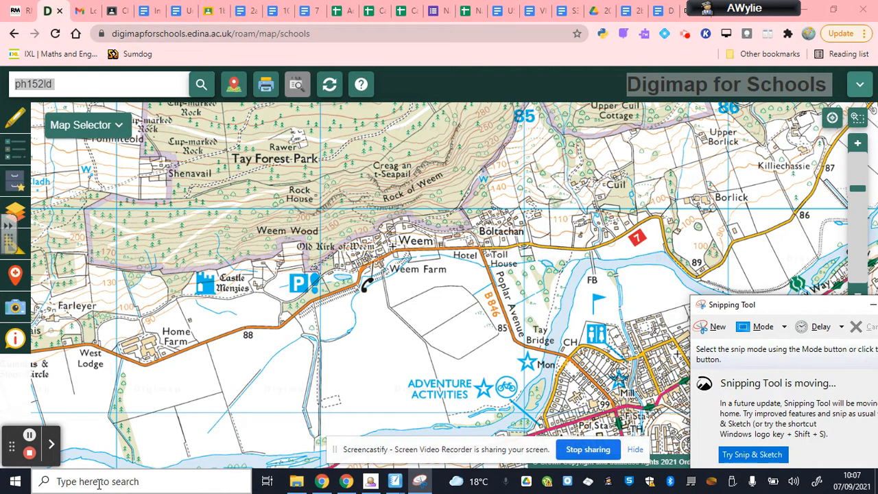
{"action": "left_click", "coordinate": [709, 329]}
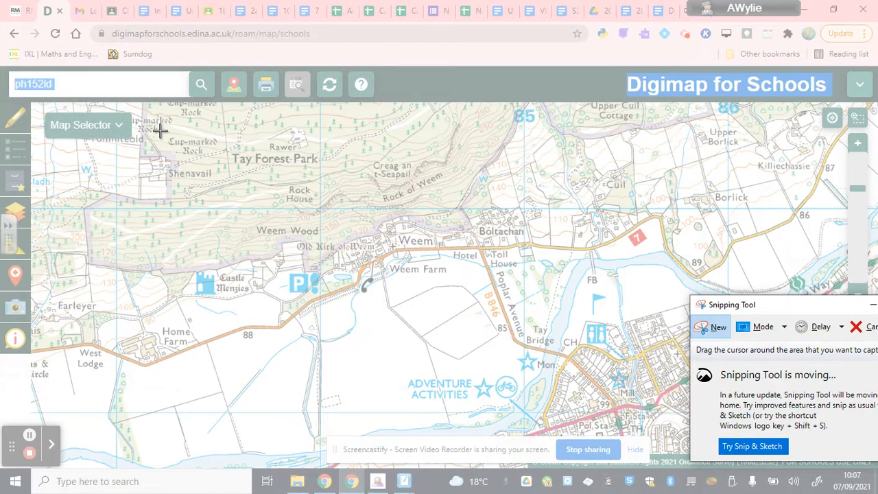
{"action": "left_click_drag", "start_coordinate": [159, 131], "coordinate": [851, 419]}
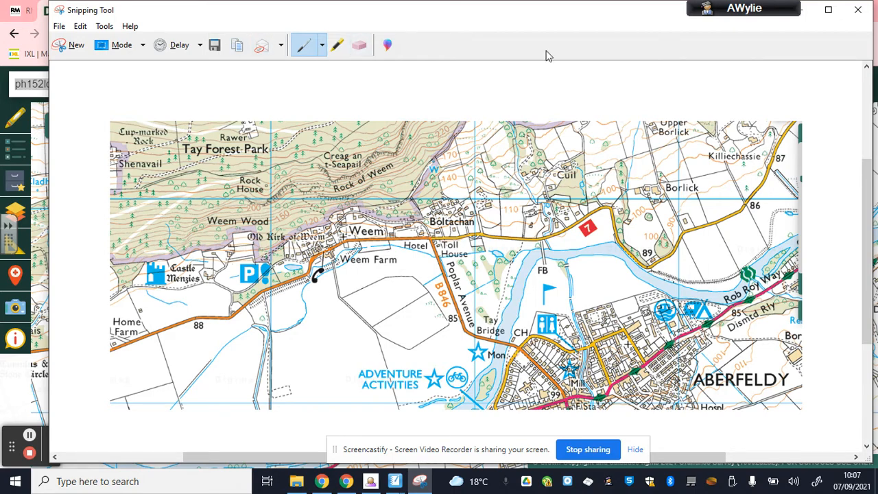
Minimize the Snipping Tool and switch to the "Instructions for writing your Coastal Miniproject" document in Google Docs.
{"action": "left_click", "coordinate": [805, 19]}
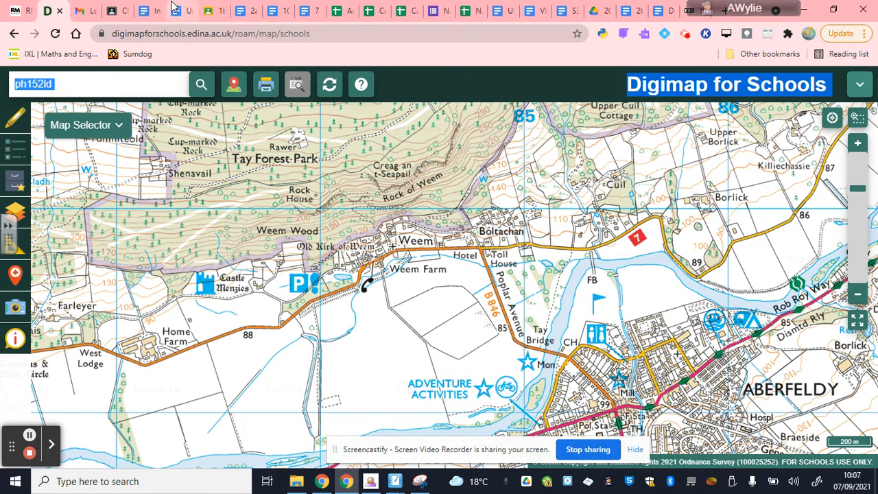
{"action": "left_click", "coordinate": [146, 11]}
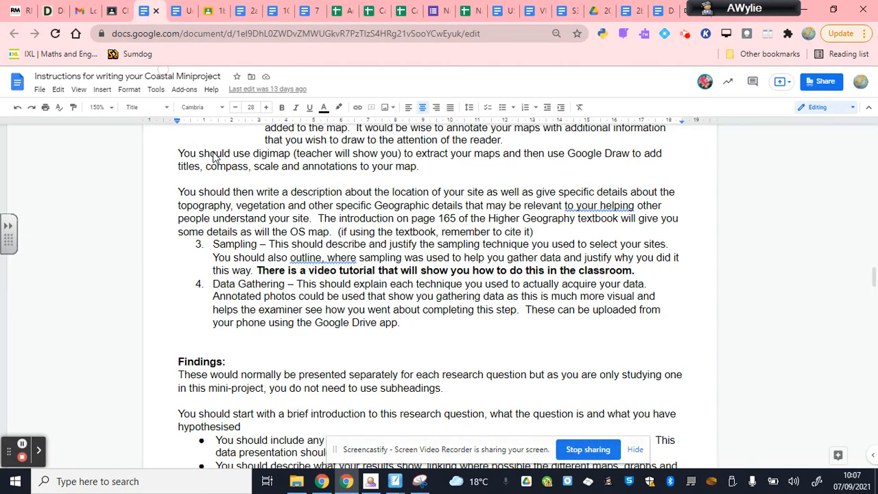
Switch to the blank untitled Google Docs document and insert a new drawing, dismissing the font notice.
{"action": "left_click", "coordinate": [179, 11]}
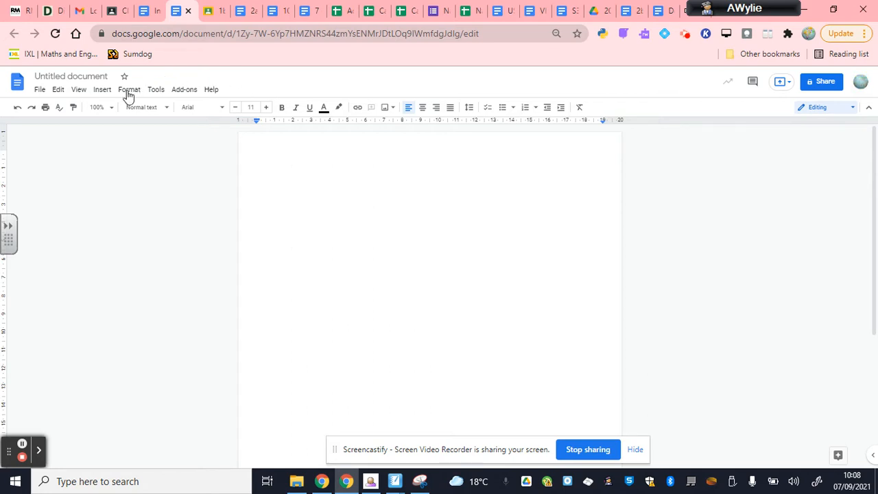
{"action": "left_click", "coordinate": [103, 91]}
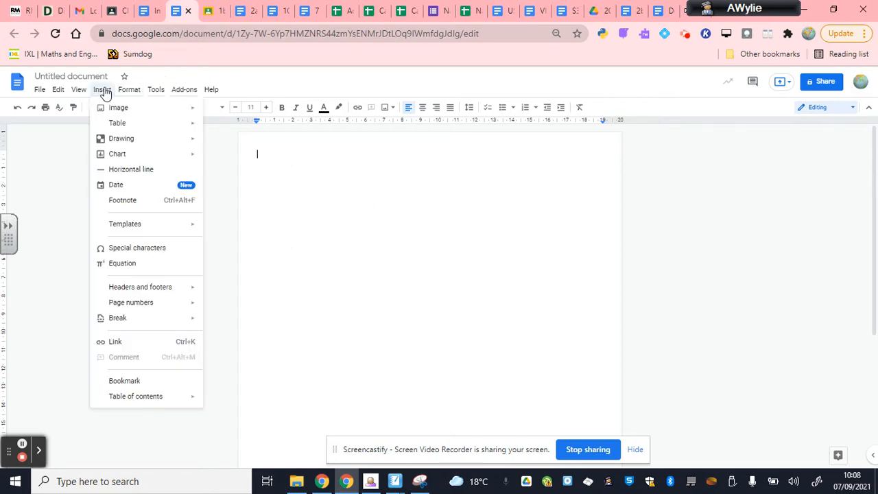
{"action": "mouse_move", "coordinate": [130, 142]}
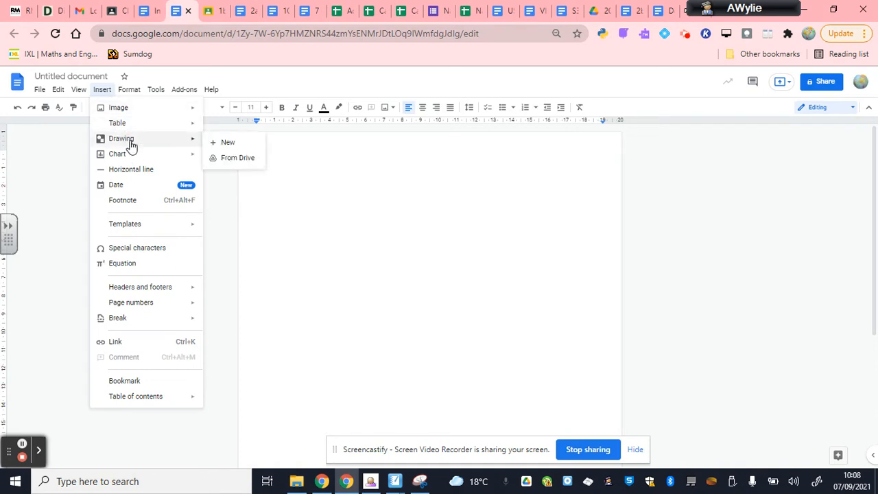
{"action": "left_click", "coordinate": [220, 147]}
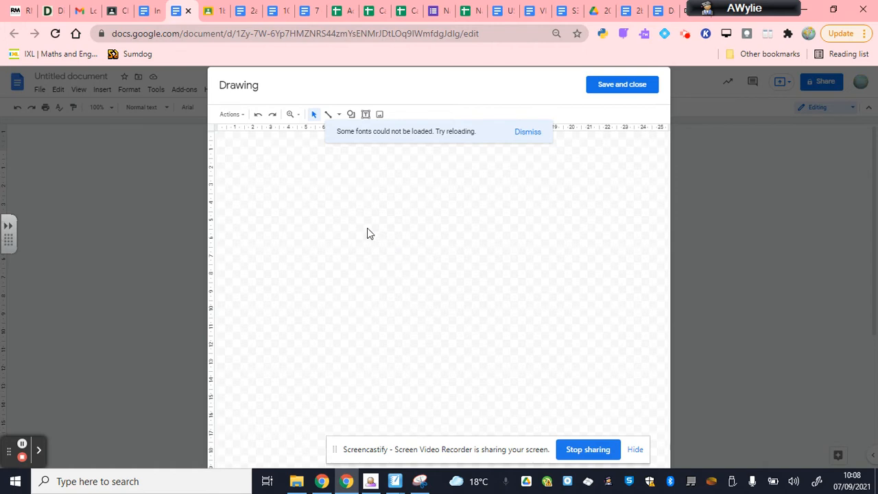
{"action": "left_click", "coordinate": [519, 134]}
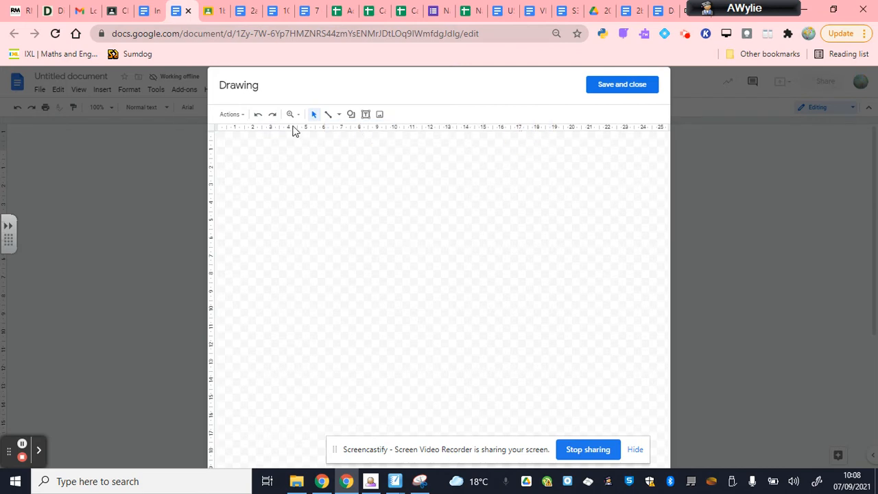
Paste the captured map into the drawing and move it down to leave room above it for a title.
{"action": "left_click", "coordinate": [231, 115]}
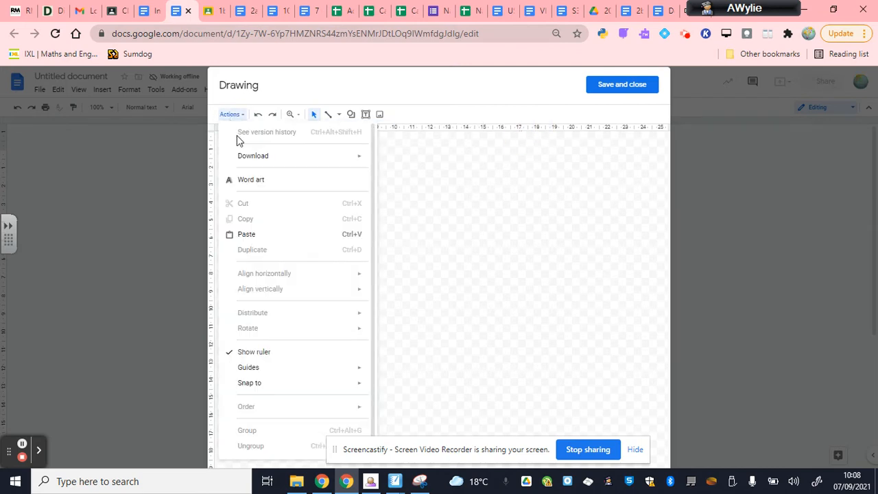
{"action": "left_click", "coordinate": [249, 239]}
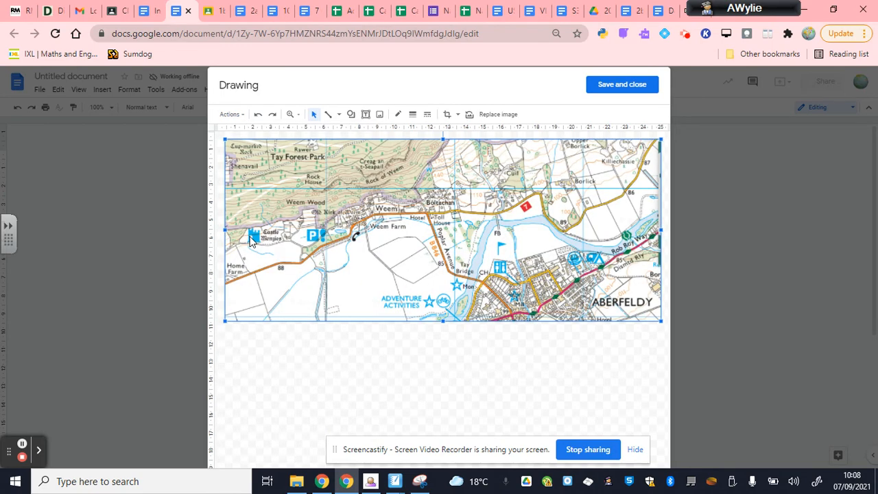
{"action": "left_click_drag", "start_coordinate": [395, 244], "coordinate": [394, 271]}
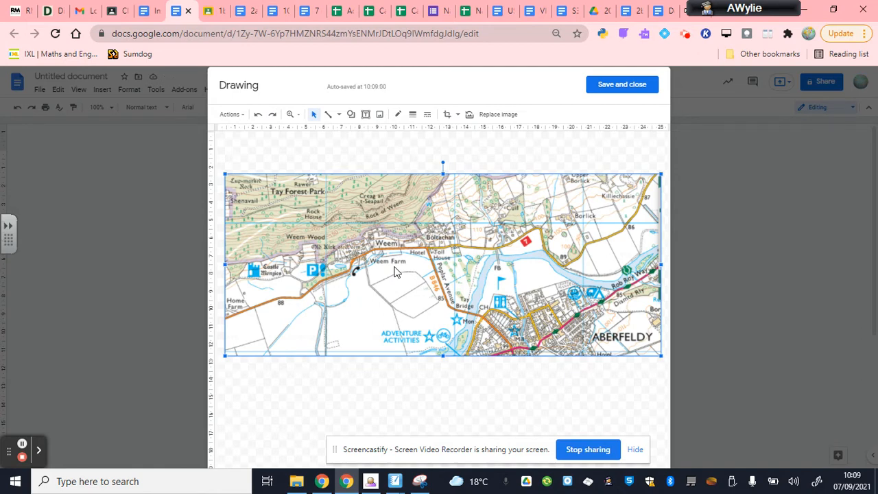
Add a text box reading "Figure 7" just below the map's lower-left corner.
{"action": "left_click", "coordinate": [366, 115]}
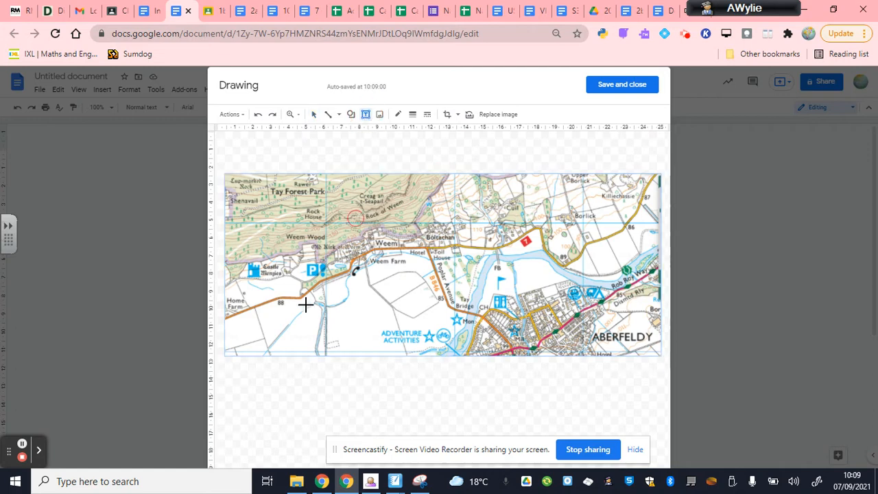
{"action": "left_click_drag", "start_coordinate": [228, 361], "coordinate": [294, 379]}
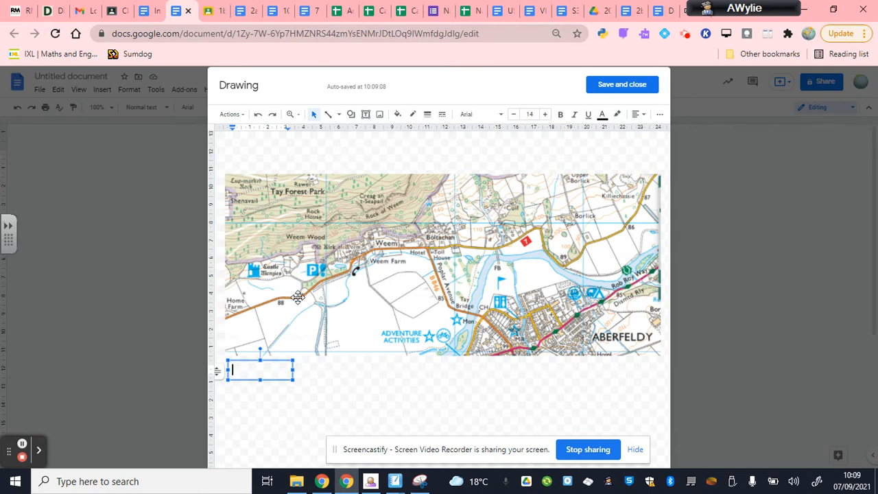
{"action": "type", "text": "igure 7"}
Add a wide text box above the map with the centred title "The location of my study area".
{"action": "left_click", "coordinate": [366, 113]}
{"action": "left_click_drag", "start_coordinate": [251, 154], "coordinate": [601, 169]}
{"action": "type", "text": "The lo"}
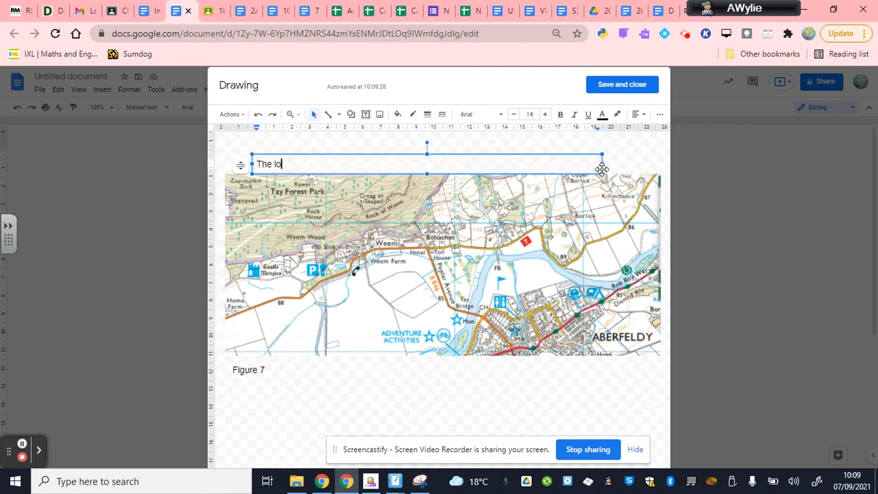
{"action": "type", "text": "cation of my study area"}
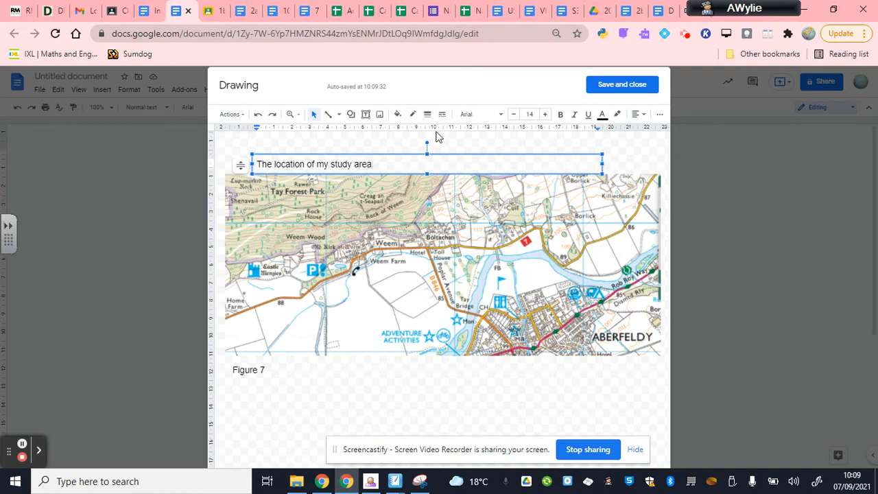
{"action": "left_click", "coordinate": [636, 119]}
{"action": "left_click", "coordinate": [612, 140]}
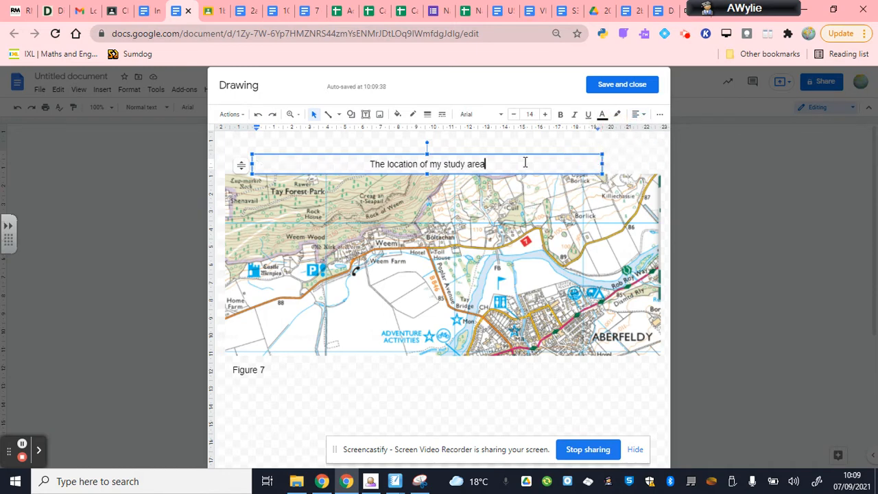
Format the map title as bold, size 16 and blue.
{"action": "left_click_drag", "start_coordinate": [500, 163], "coordinate": [355, 165]}
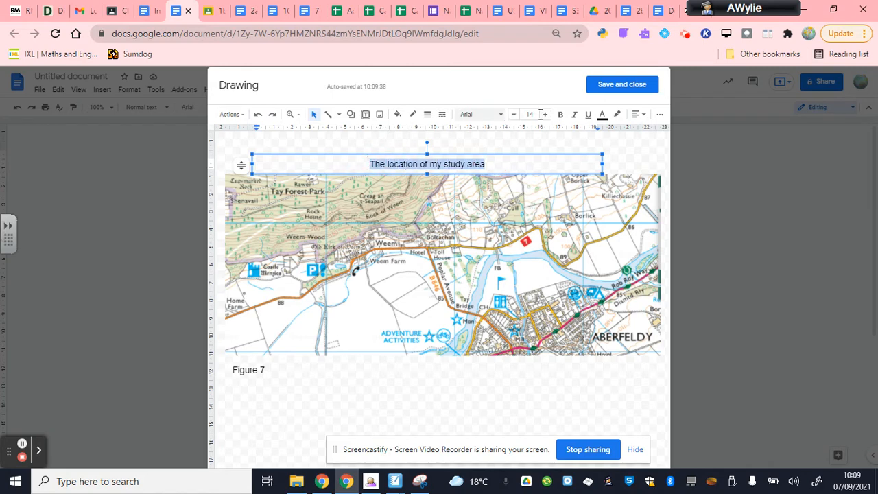
{"action": "left_click", "coordinate": [560, 115]}
{"action": "left_click", "coordinate": [546, 114]}
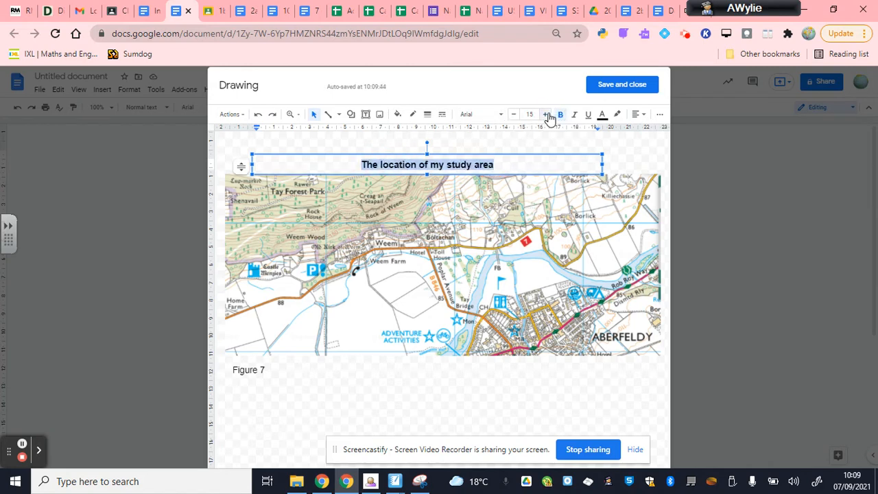
{"action": "left_click", "coordinate": [546, 114]}
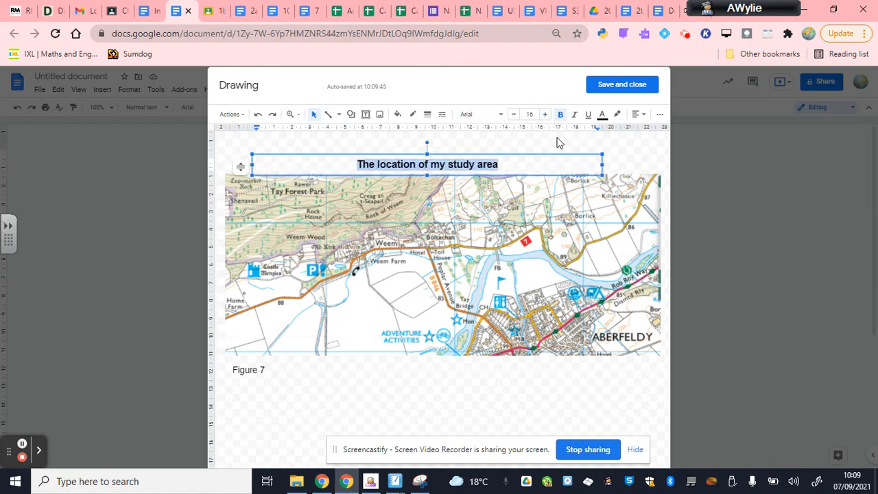
{"action": "left_click", "coordinate": [602, 115]}
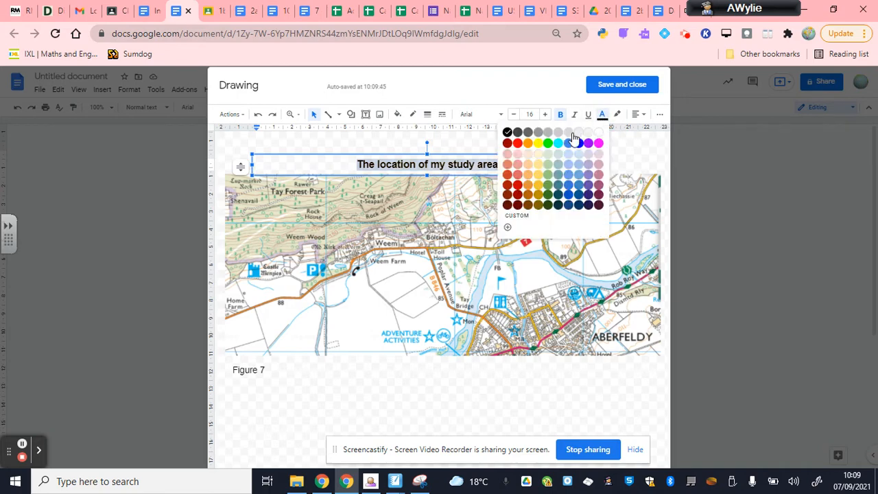
{"action": "left_click", "coordinate": [580, 142]}
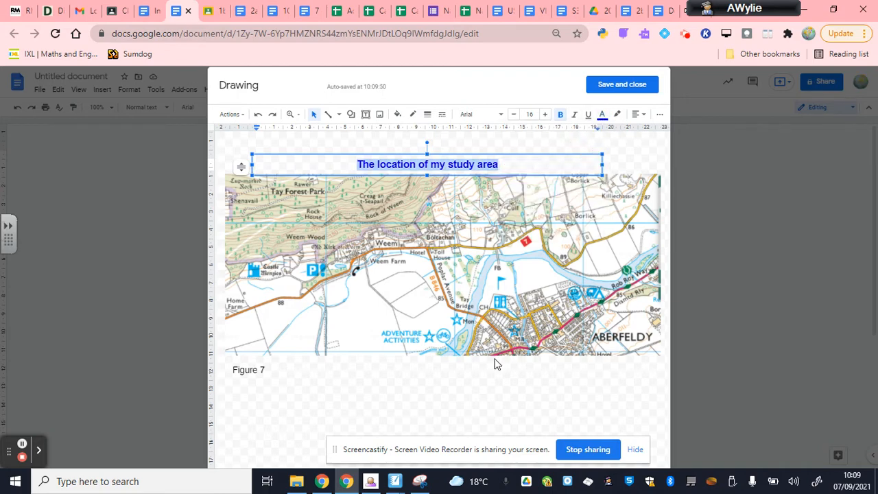
{"action": "left_click", "coordinate": [500, 386]}
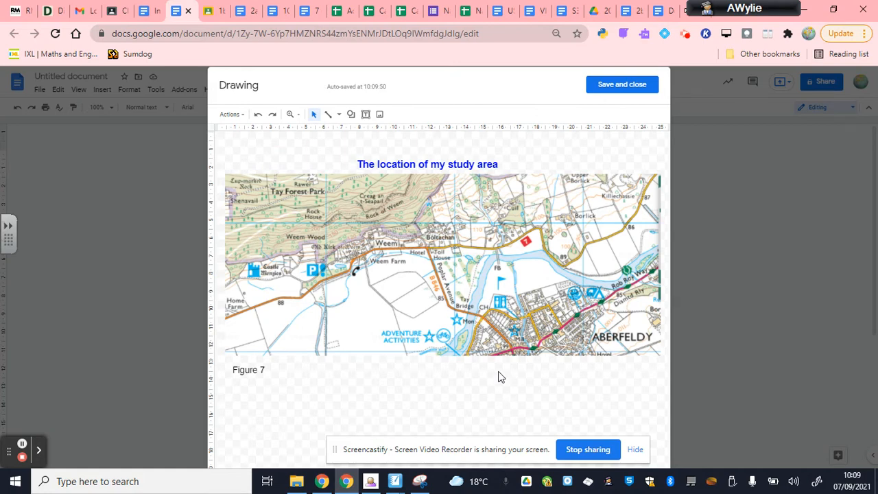
Draw a short arrow pointing up in the map's lower-left area, just below the 88 label.
{"action": "left_click", "coordinate": [331, 118]}
{"action": "left_click", "coordinate": [332, 146]}
{"action": "left_click_drag", "start_coordinate": [282, 310], "coordinate": [281, 339]}
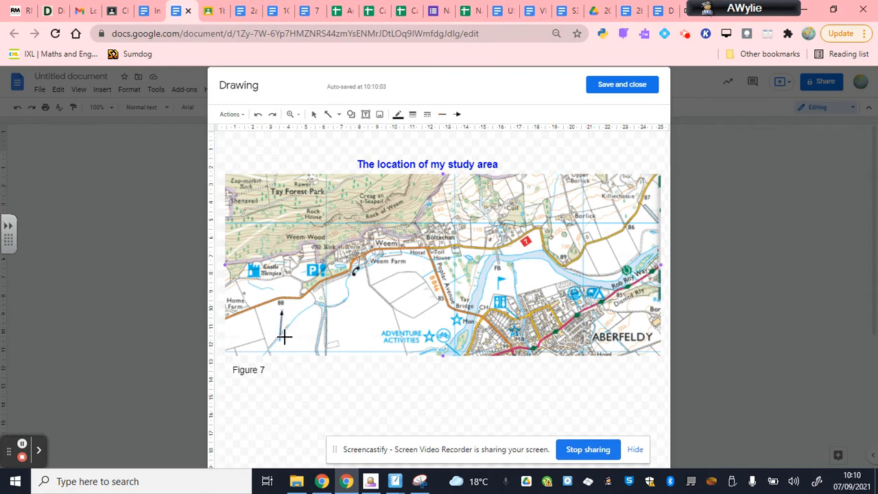
Try other start and end arrowheads on the arrow, and return to a plain start with a solid arrowhead at the end.
{"action": "left_click", "coordinate": [443, 115]}
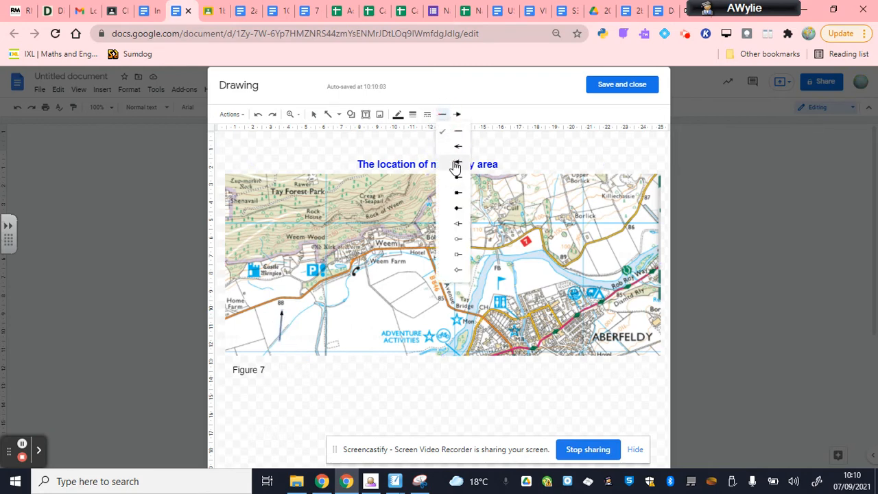
{"action": "left_click", "coordinate": [455, 164]}
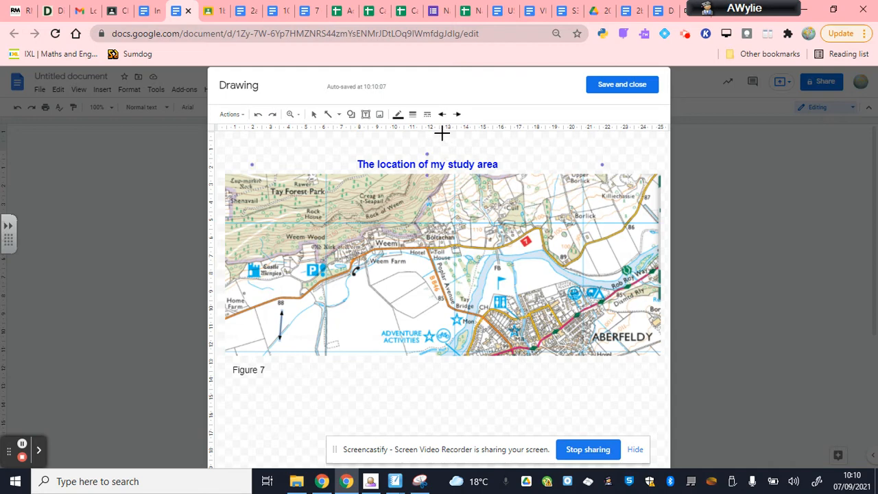
{"action": "left_click", "coordinate": [457, 114]}
{"action": "left_click", "coordinate": [464, 133]}
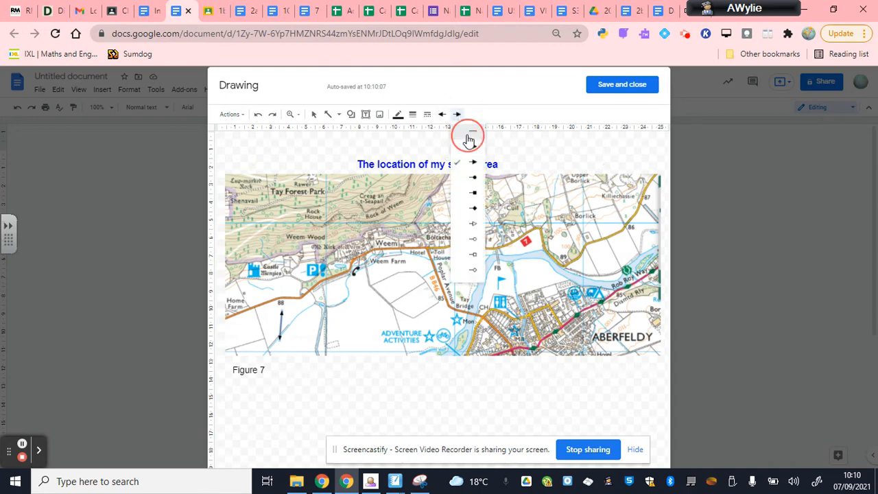
{"action": "left_click", "coordinate": [443, 115]}
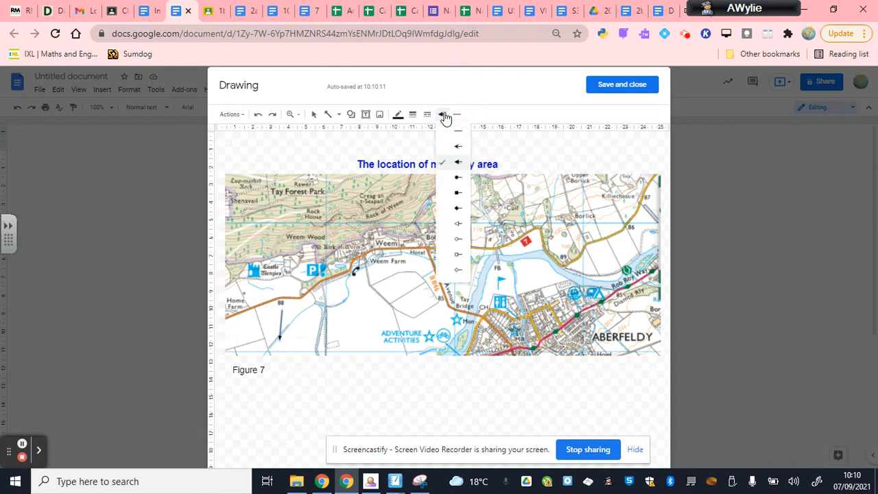
{"action": "left_click", "coordinate": [453, 134]}
{"action": "left_click", "coordinate": [456, 114]}
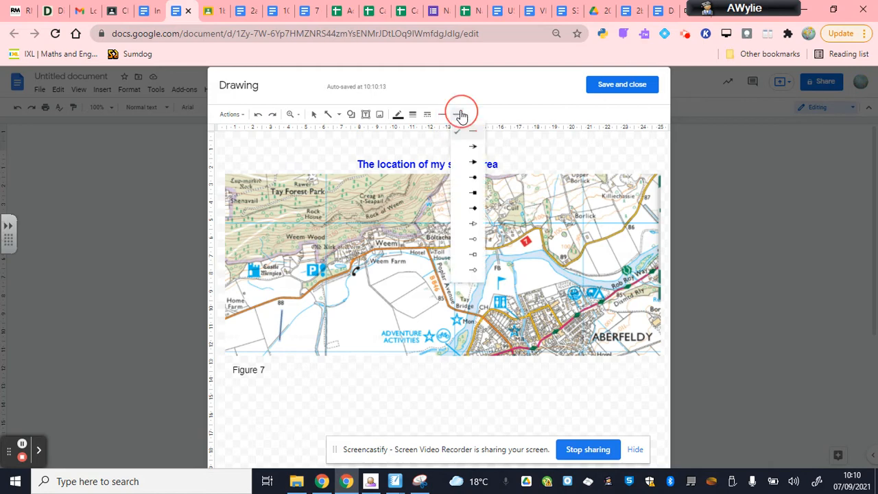
{"action": "left_click", "coordinate": [469, 159]}
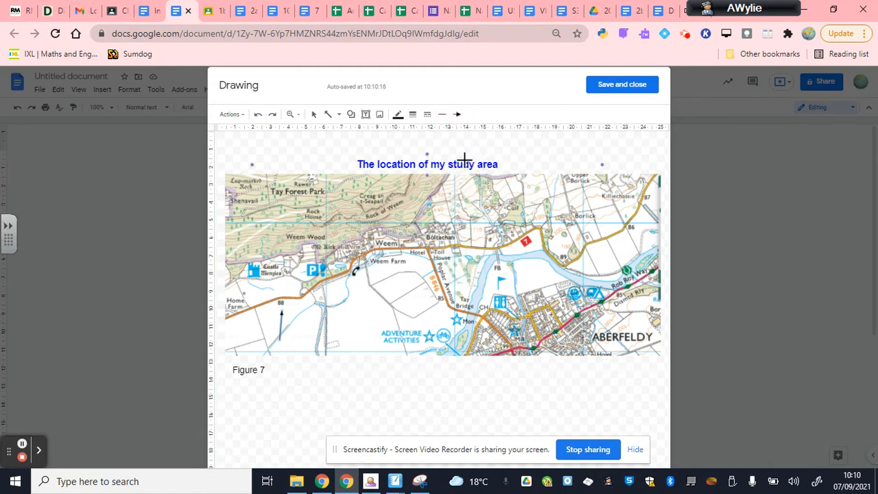
Set the arrow's line weight to 4px and add a "North" text label at its base.
{"action": "left_click", "coordinate": [412, 115]}
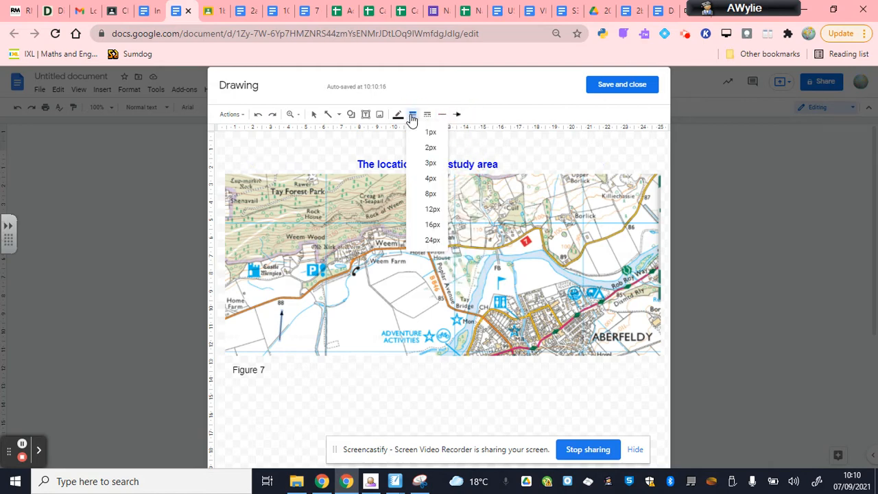
{"action": "left_click", "coordinate": [428, 179]}
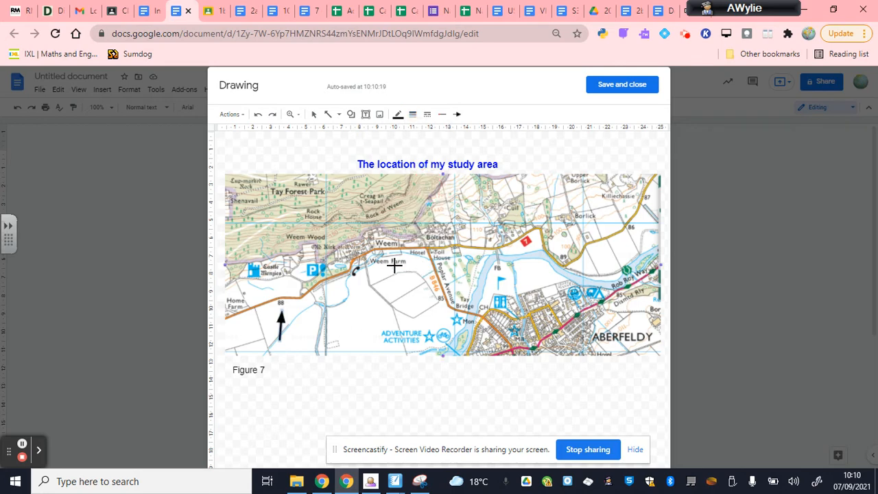
{"action": "left_click", "coordinate": [367, 116]}
{"action": "left_click_drag", "start_coordinate": [262, 350], "coordinate": [308, 343]}
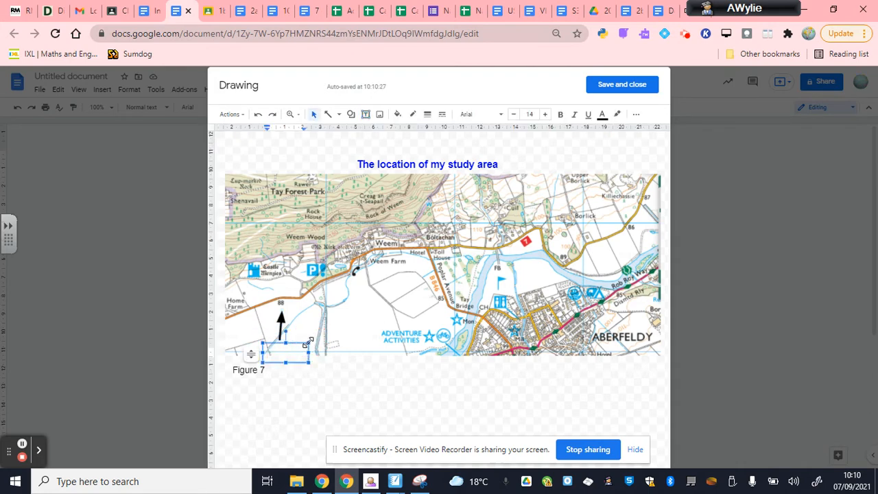
{"action": "type", "text": "North"}
{"action": "left_click_drag", "start_coordinate": [298, 342], "coordinate": [299, 329]}
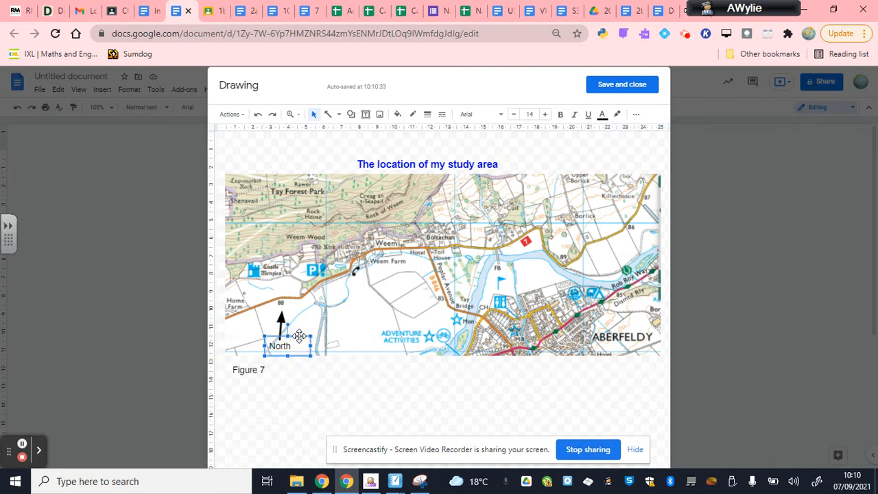
{"action": "left_click", "coordinate": [308, 383]}
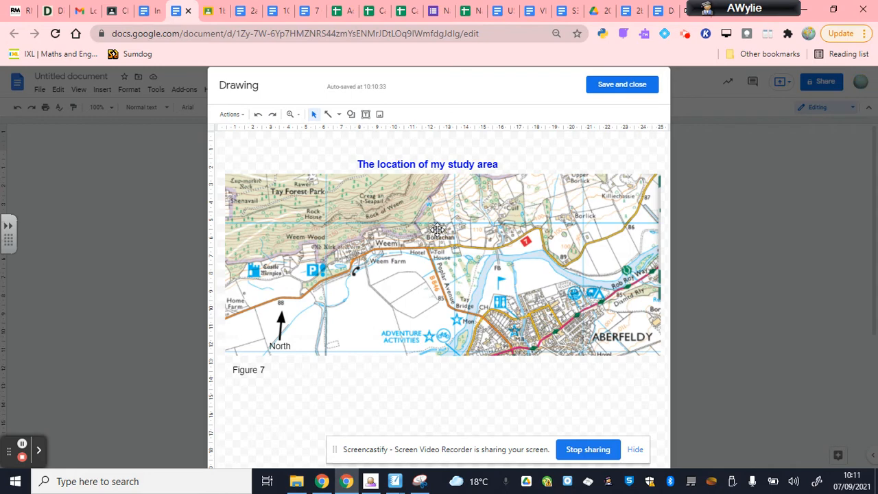
Draw a straight line from the yellow road just east of Boltachan up to near the map's upper edge, 4px thick and red.
{"action": "left_click", "coordinate": [337, 121]}
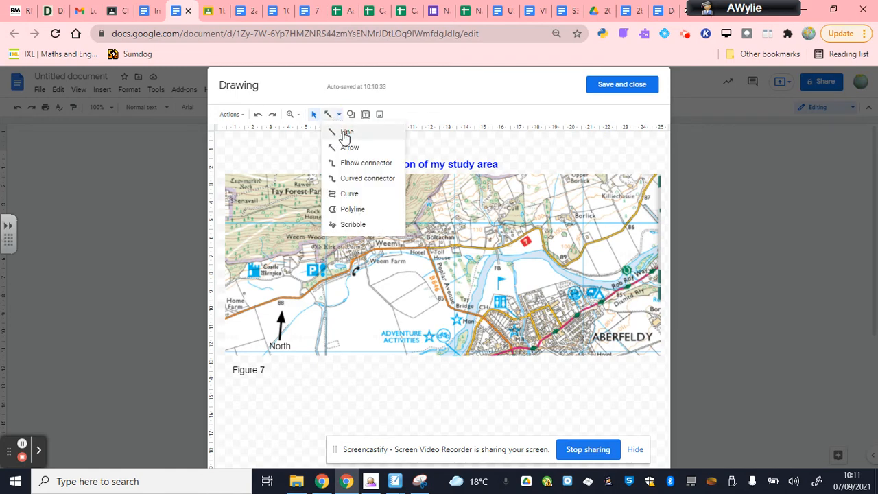
{"action": "left_click", "coordinate": [343, 131]}
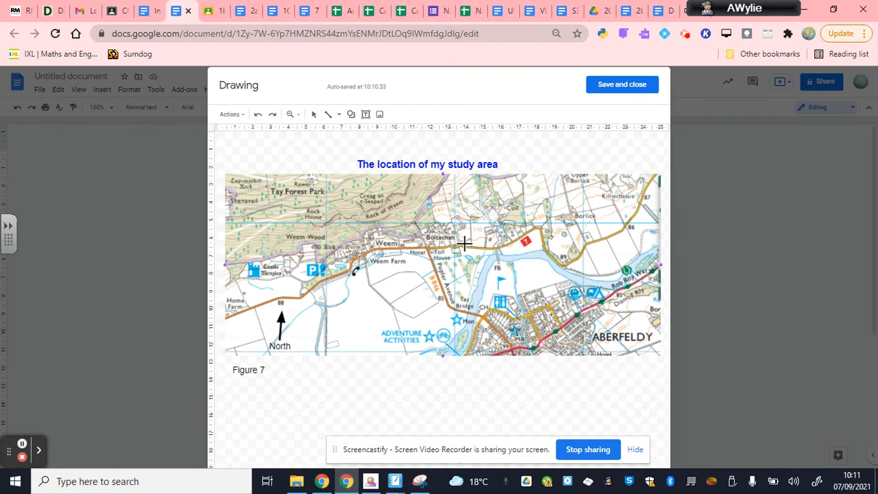
{"action": "left_click_drag", "start_coordinate": [465, 246], "coordinate": [447, 180]}
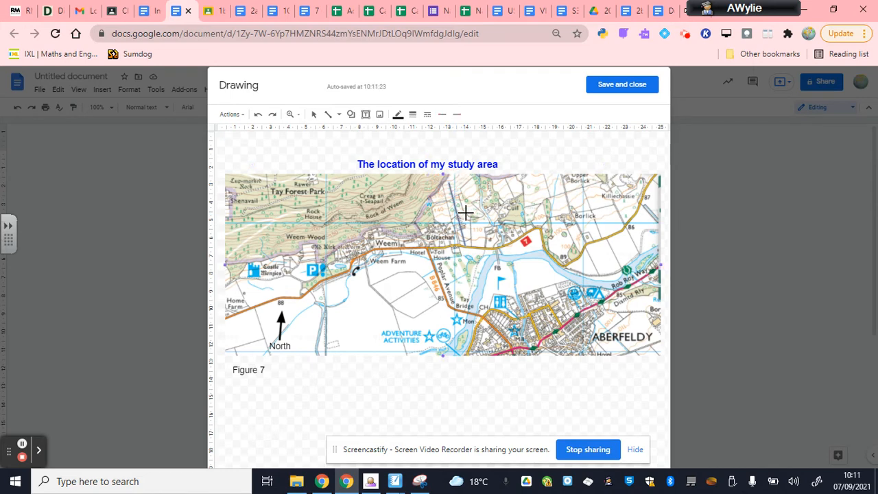
{"action": "left_click", "coordinate": [412, 116]}
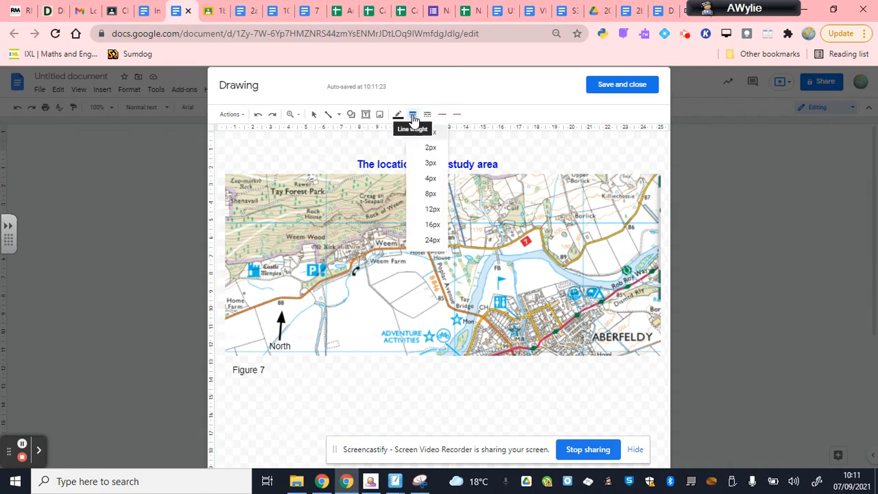
{"action": "left_click", "coordinate": [426, 177]}
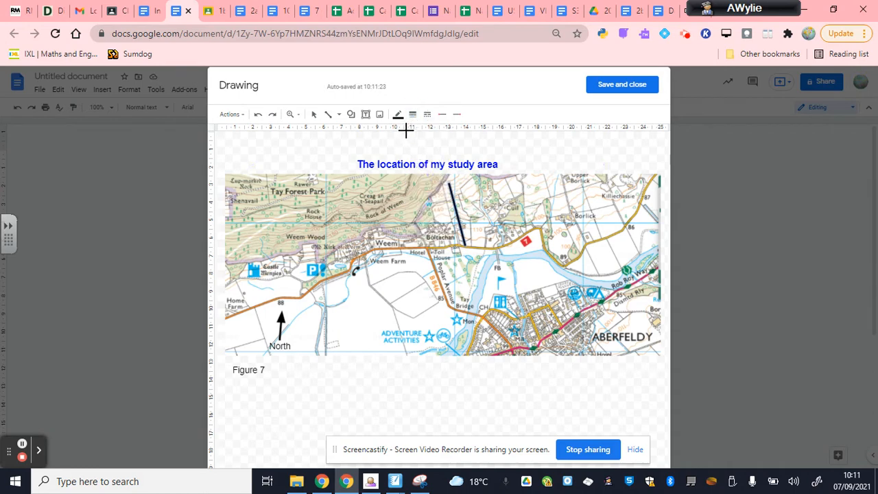
{"action": "left_click", "coordinate": [398, 115]}
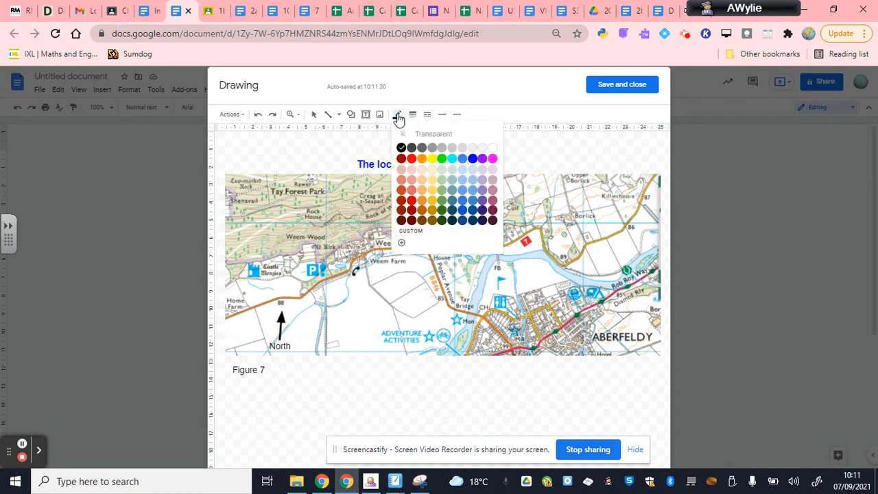
{"action": "left_click", "coordinate": [411, 159]}
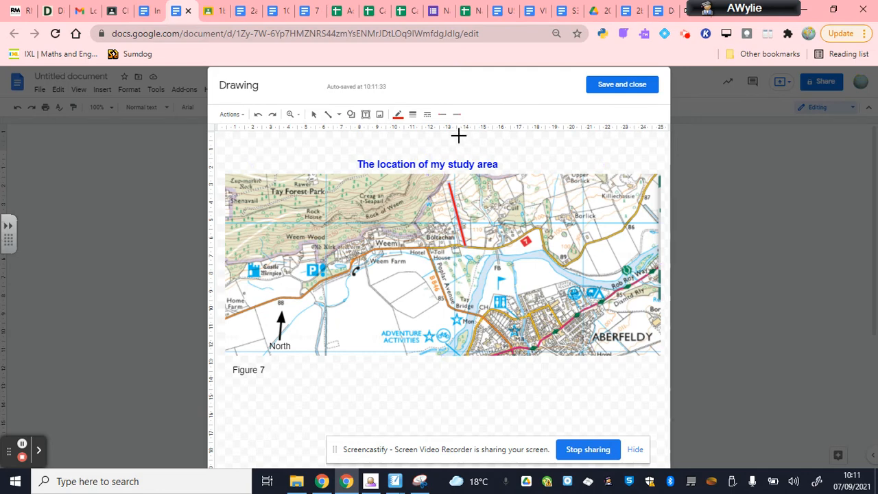
Add a note beside the line: "The transect to be studied which is 300 metres in length going from 100 metres above sea level to 200 metres.".
{"action": "left_click", "coordinate": [366, 115]}
{"action": "left_click_drag", "start_coordinate": [468, 183], "coordinate": [653, 232]}
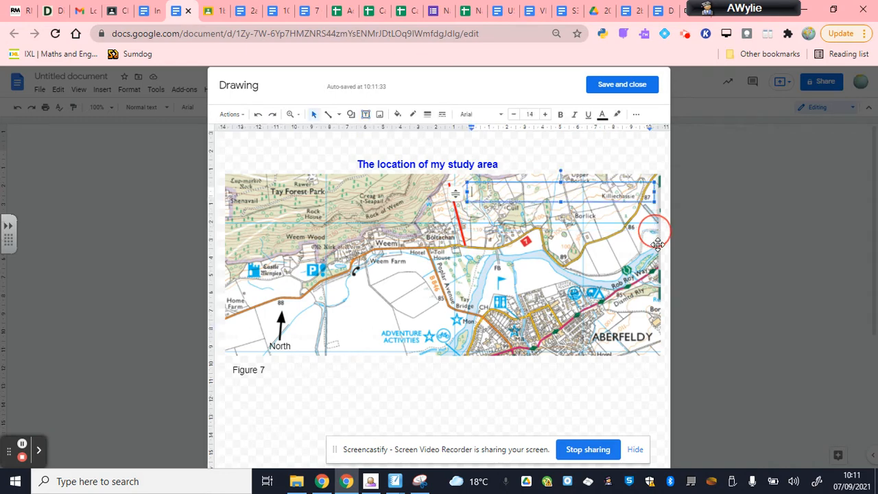
{"action": "type", "text": "The"}
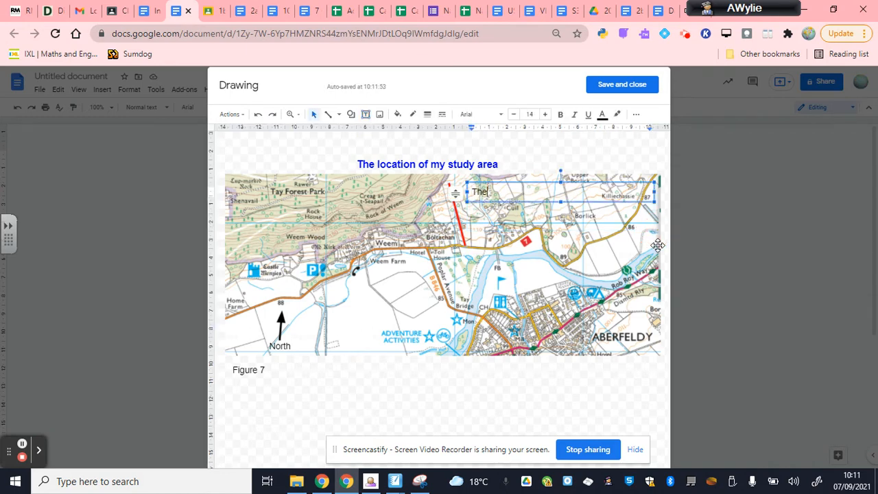
{"action": "type", "text": " transect to be stu"}
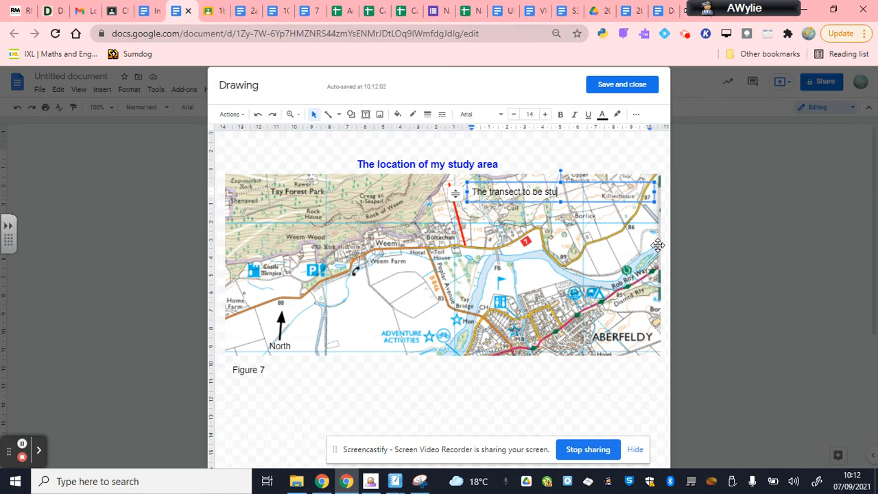
{"action": "type", "text": "ciedied which is"}
{"action": "type", "text": "300 me"}
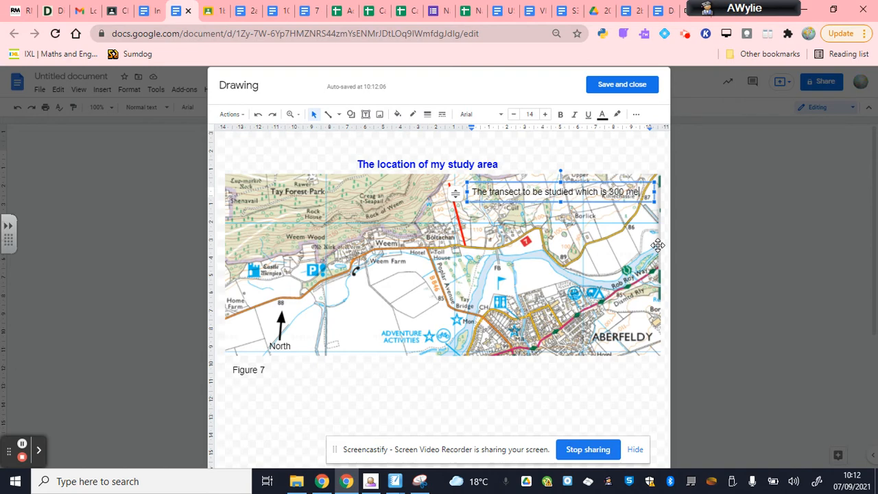
{"action": "type", "text": "tres in len"}
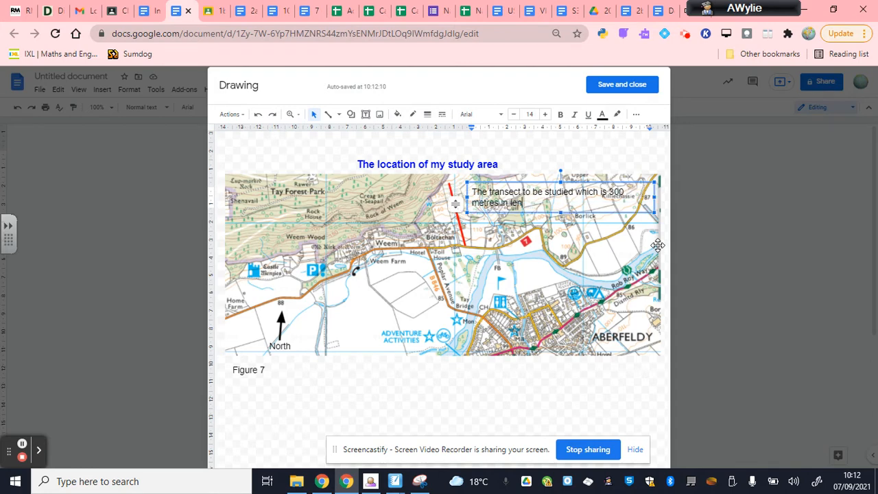
{"action": "type", "text": "gth going from 100 metres"}
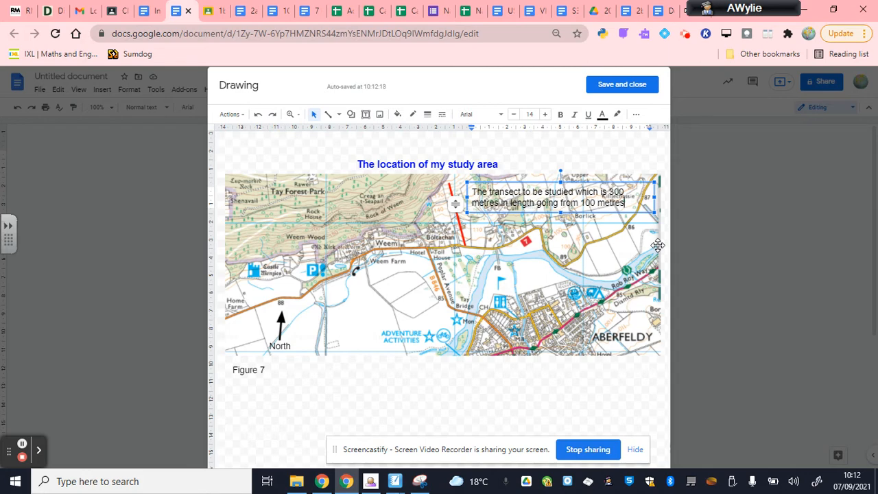
{"action": "type", "text": " avo"}
{"action": "key", "text": "BackSpace"}
{"action": "key", "text": "BackSpace"}
{"action": "type", "text": "bove sea"}
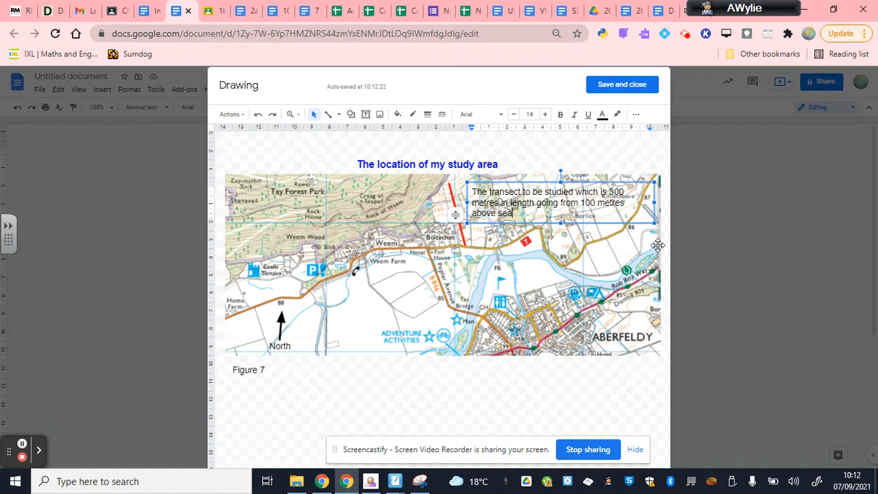
{"action": "type", "text": " level to 200"}
{"action": "type", "text": "metres."}
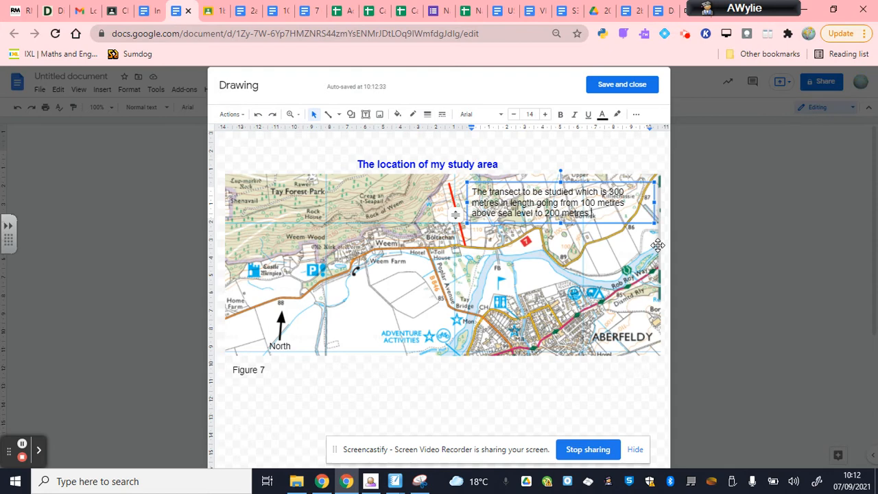
{"action": "left_click", "coordinate": [542, 395]}
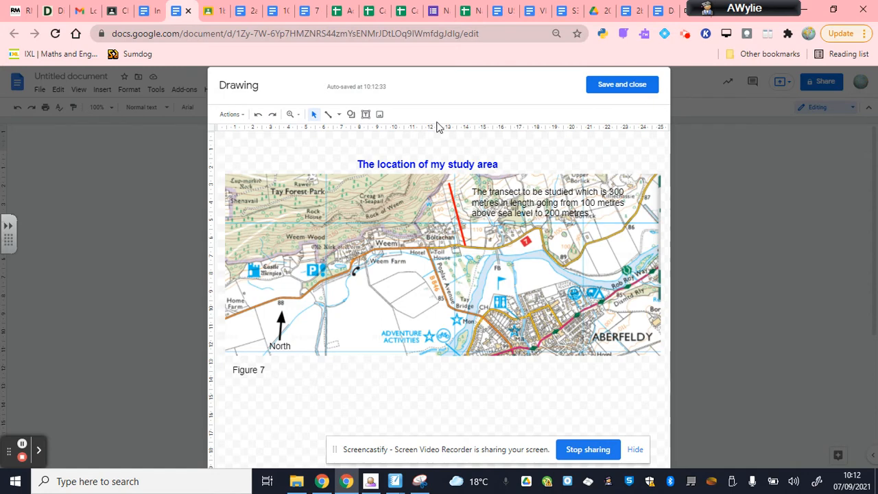
Move the transect note above the map's upper-right part and draw an arrow from it to the middle of the red line.
{"action": "left_click", "coordinate": [493, 200]}
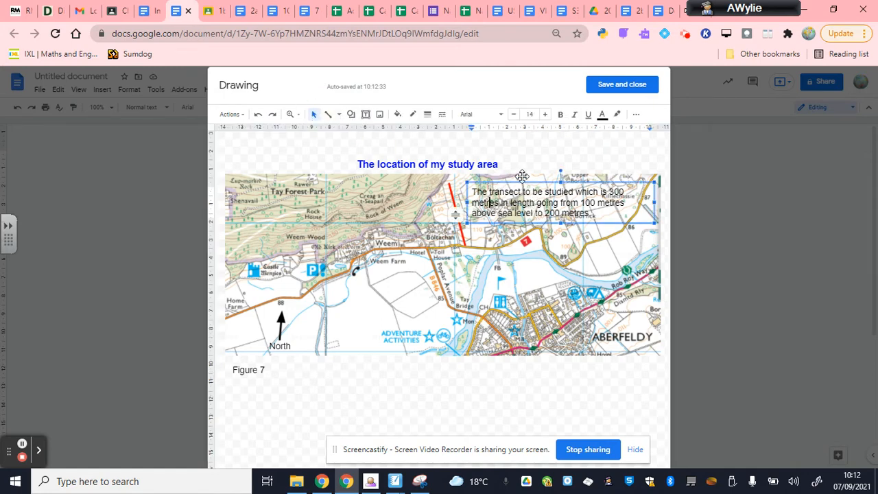
{"action": "left_click_drag", "start_coordinate": [522, 176], "coordinate": [554, 135]}
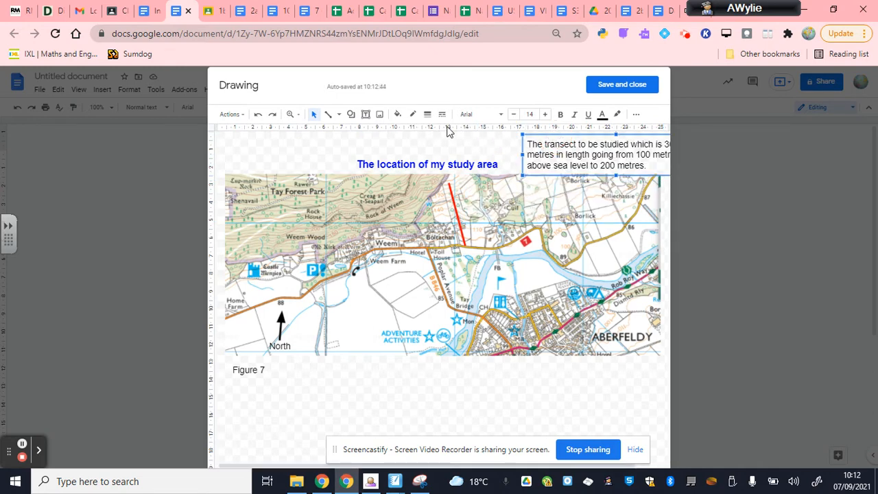
{"action": "left_click", "coordinate": [340, 115]}
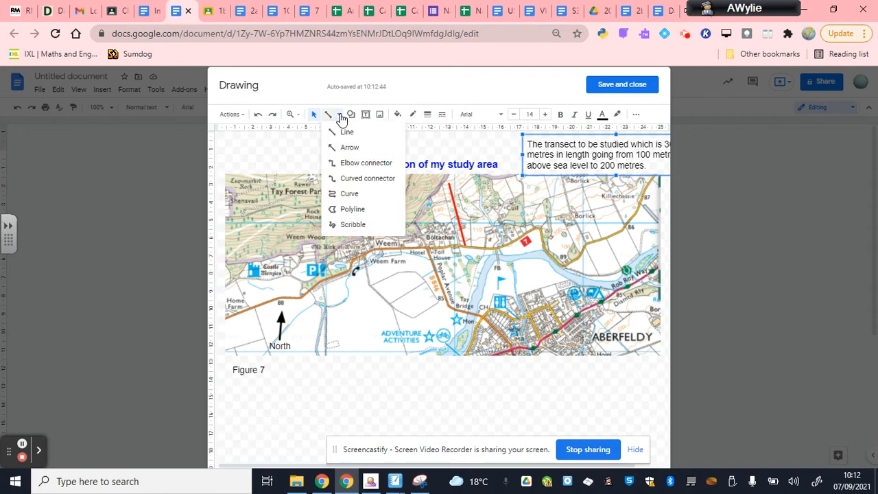
{"action": "left_click", "coordinate": [343, 148]}
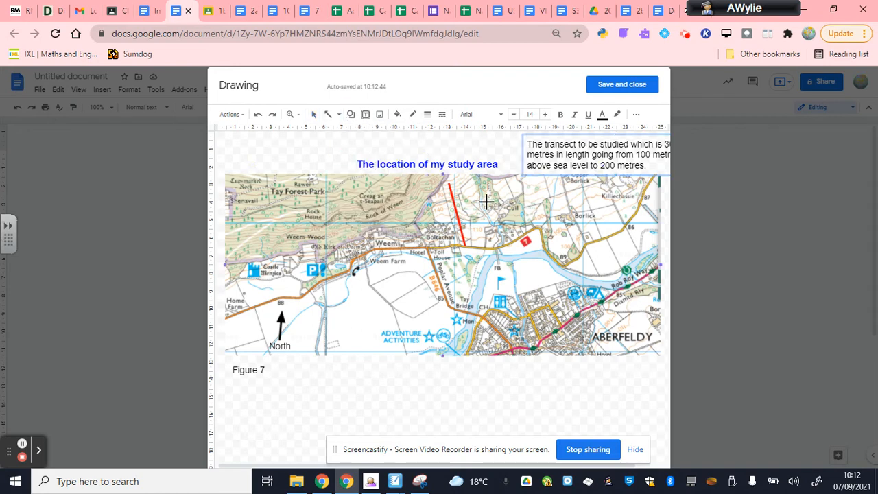
{"action": "left_click_drag", "start_coordinate": [550, 173], "coordinate": [463, 212]}
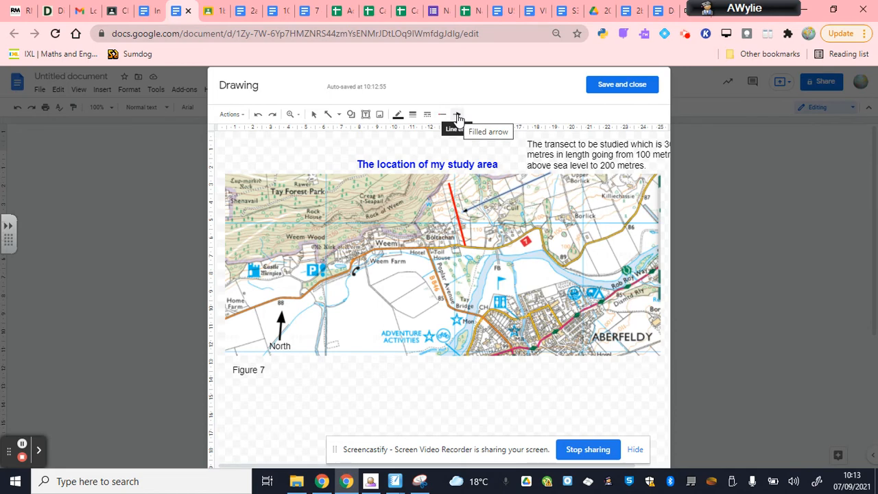
Draw a second arrow from the blank area below the map up to the road near the red line's lower end.
{"action": "left_click", "coordinate": [332, 117]}
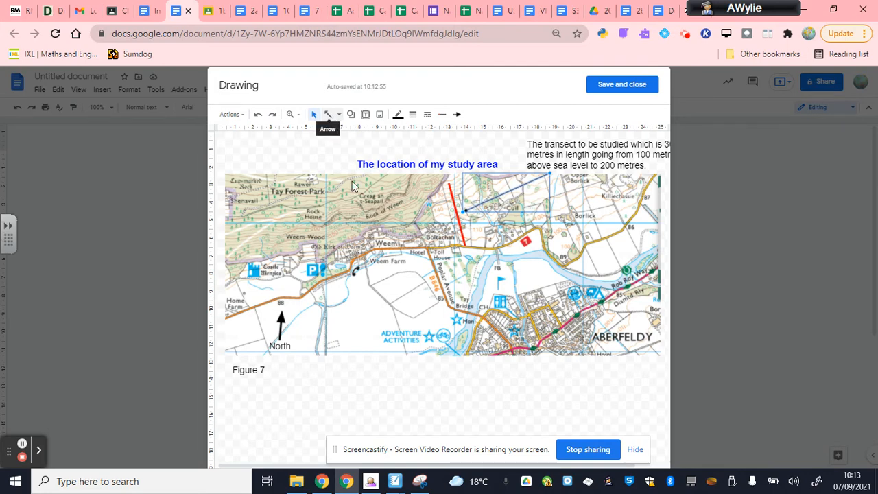
{"action": "left_click", "coordinate": [329, 115]}
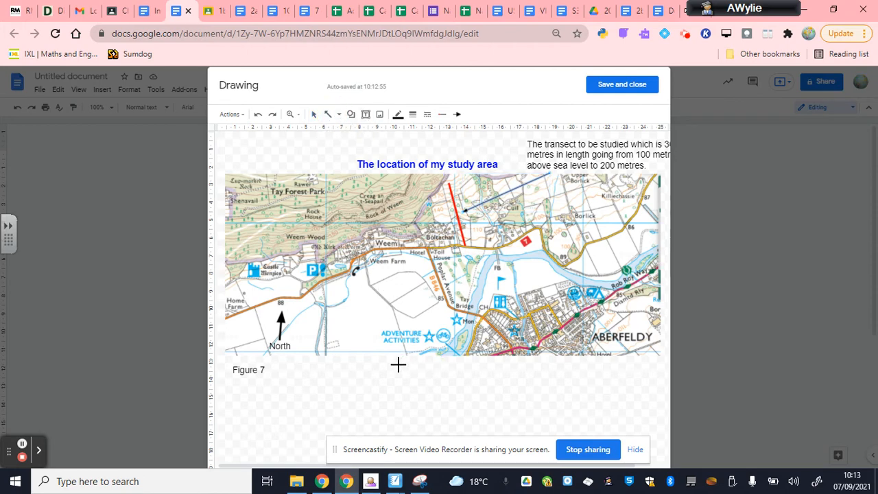
{"action": "left_click_drag", "start_coordinate": [397, 363], "coordinate": [463, 249]}
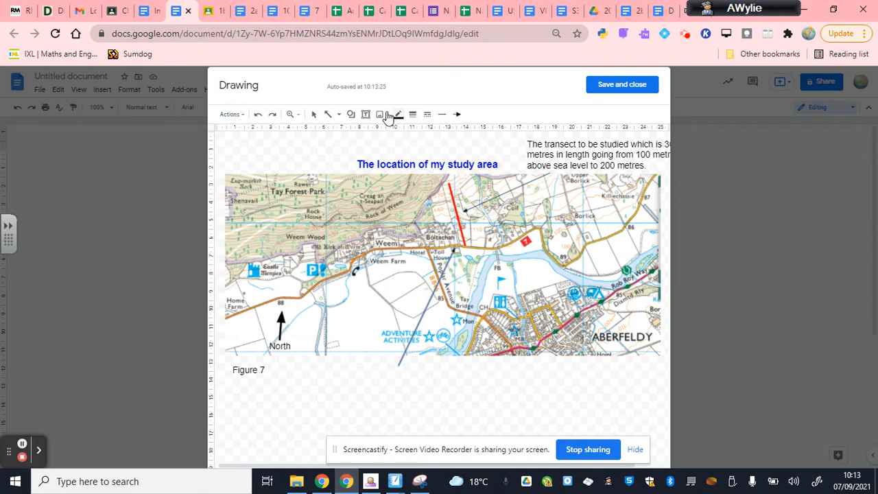
Add a text box at the base of the second arrow reading "Starting point selected due to good access from nearby road".
{"action": "left_click", "coordinate": [366, 114]}
{"action": "left_click_drag", "start_coordinate": [349, 367], "coordinate": [477, 388]}
{"action": "type", "text": "Starting"}
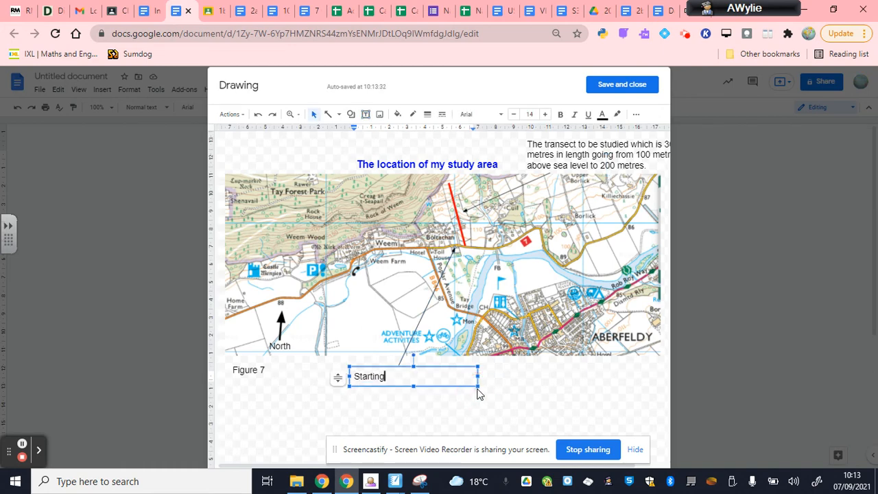
{"action": "type", "text": " point selected due to goo"}
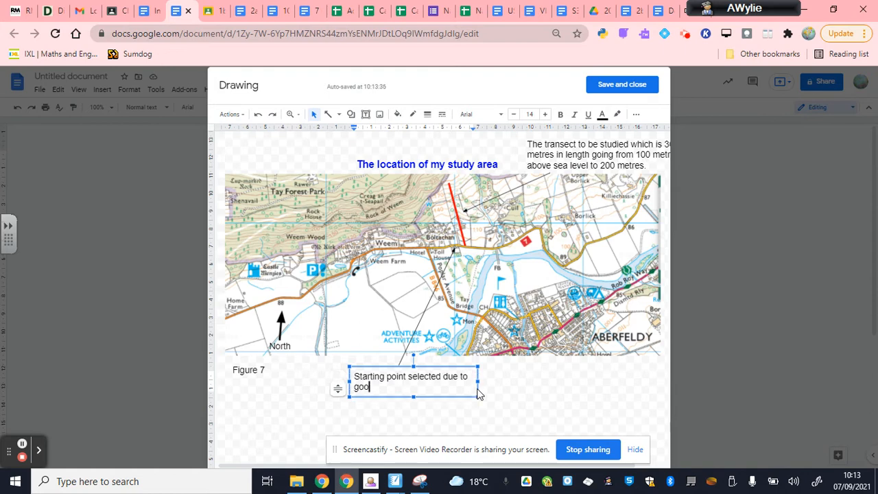
{"action": "type", "text": "d access from nearby road"}
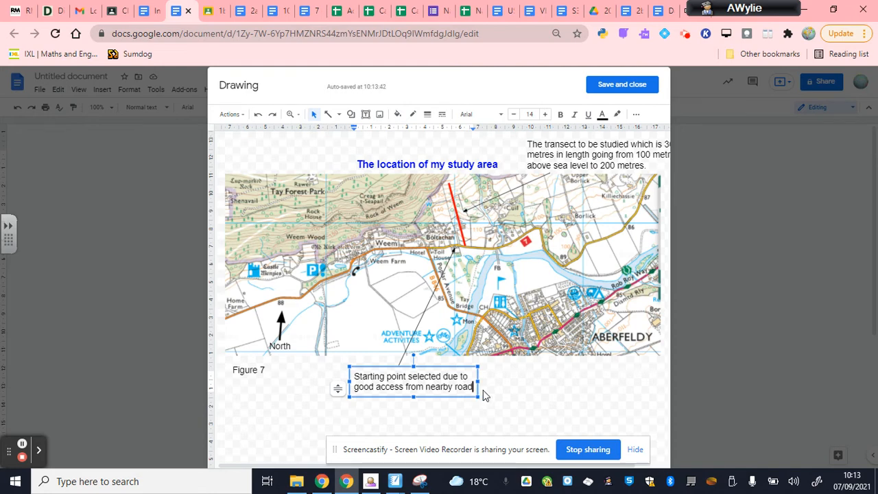
{"action": "left_click", "coordinate": [478, 413]}
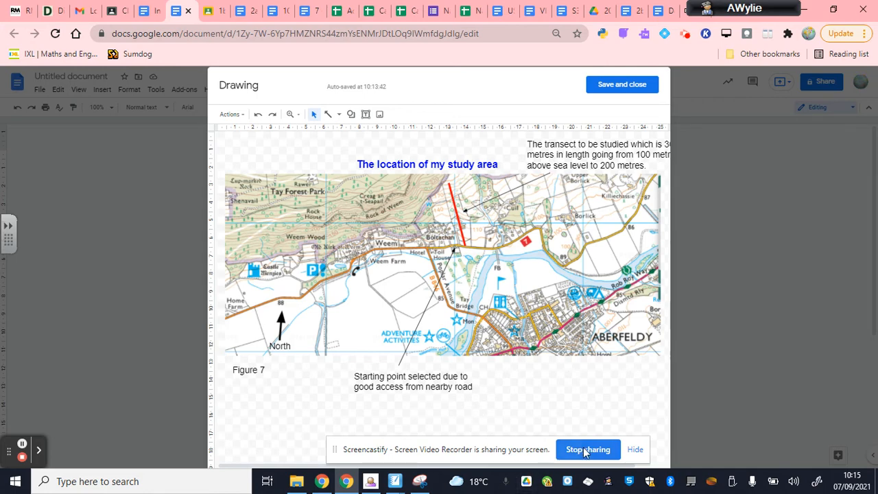
Save the annotated drawing into the document, and reopen it once for editing before saving it again.
{"action": "left_click", "coordinate": [609, 88]}
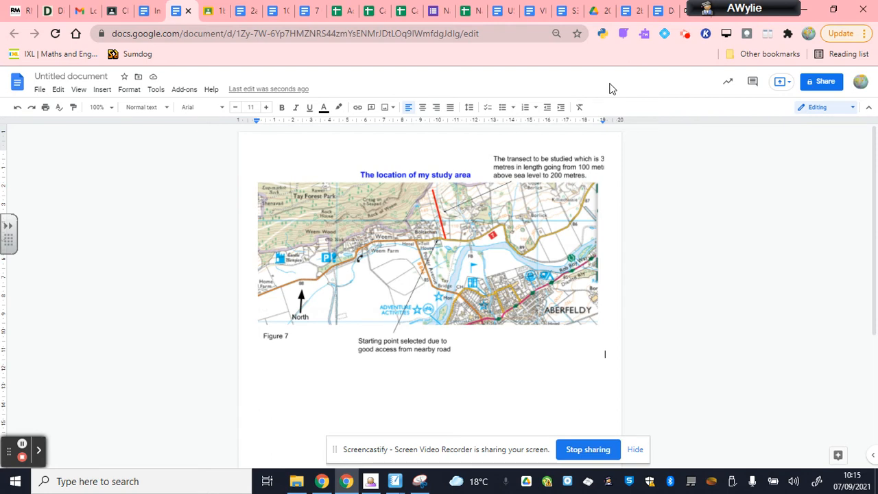
{"action": "left_click", "coordinate": [385, 275]}
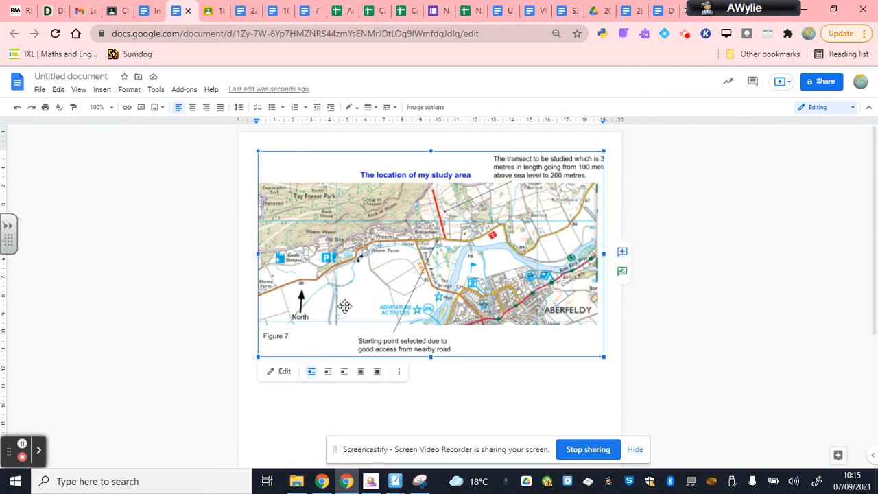
{"action": "left_click", "coordinate": [283, 373]}
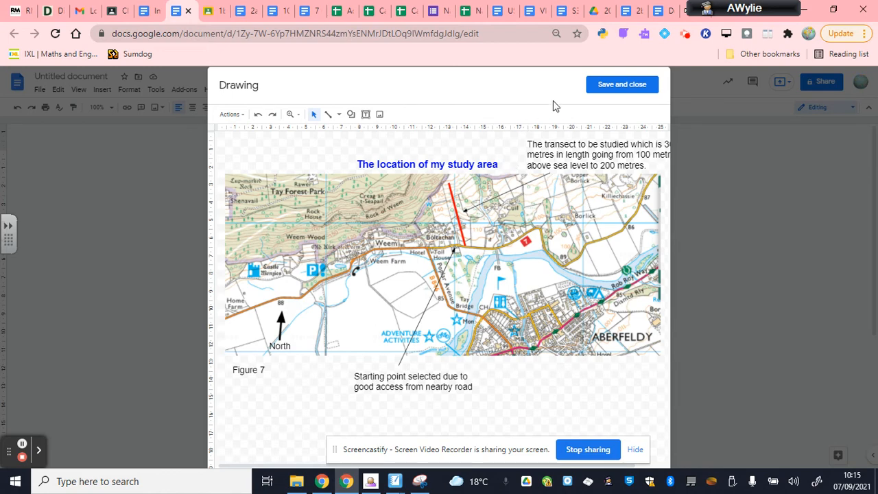
{"action": "left_click", "coordinate": [613, 89]}
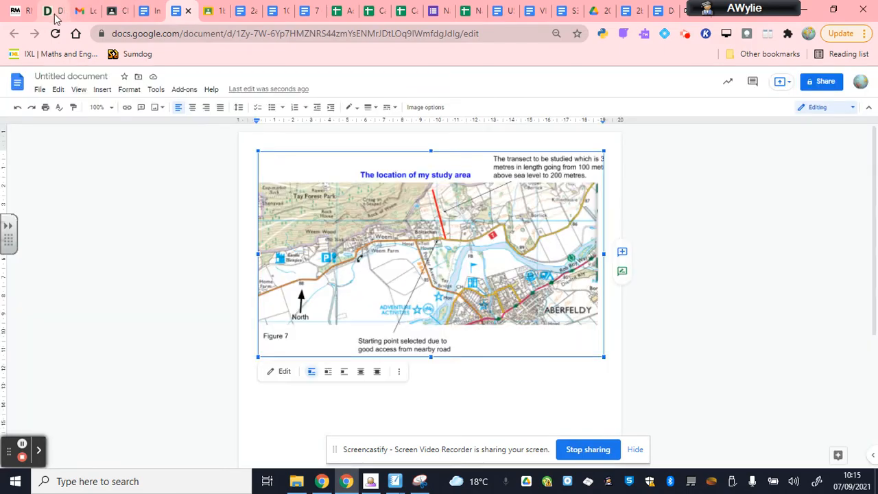
Switch to Digimap for Schools and examine the area around Weem and Aberfeldy at closer and wider map scales.
{"action": "left_click", "coordinate": [55, 11]}
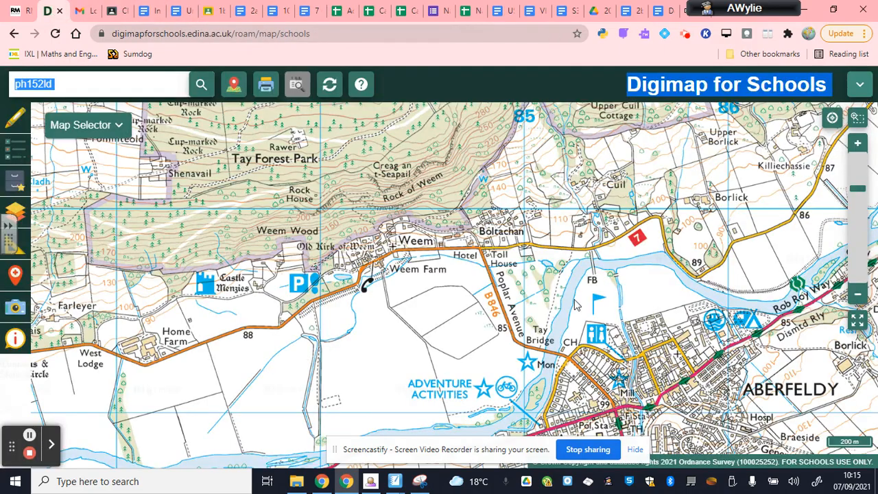
{"action": "left_click", "coordinate": [599, 272]}
{"action": "left_click_drag", "start_coordinate": [576, 281], "coordinate": [449, 341]}
{"action": "scroll", "coordinate": [472, 340], "scroll_direction": "up", "scroll_amount": 1}
{"action": "scroll", "coordinate": [472, 341], "scroll_direction": "up", "scroll_amount": 1}
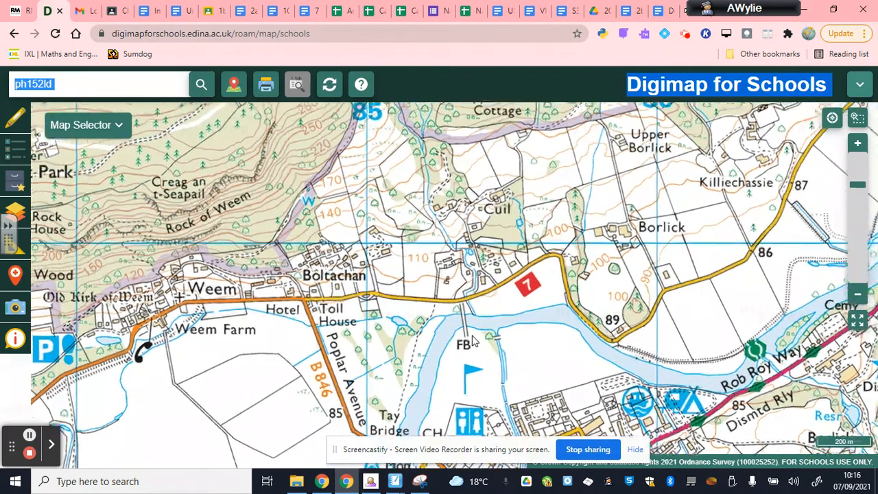
{"action": "left_click_drag", "start_coordinate": [441, 257], "coordinate": [485, 369]}
{"action": "scroll", "coordinate": [450, 331], "scroll_direction": "up", "scroll_amount": 1}
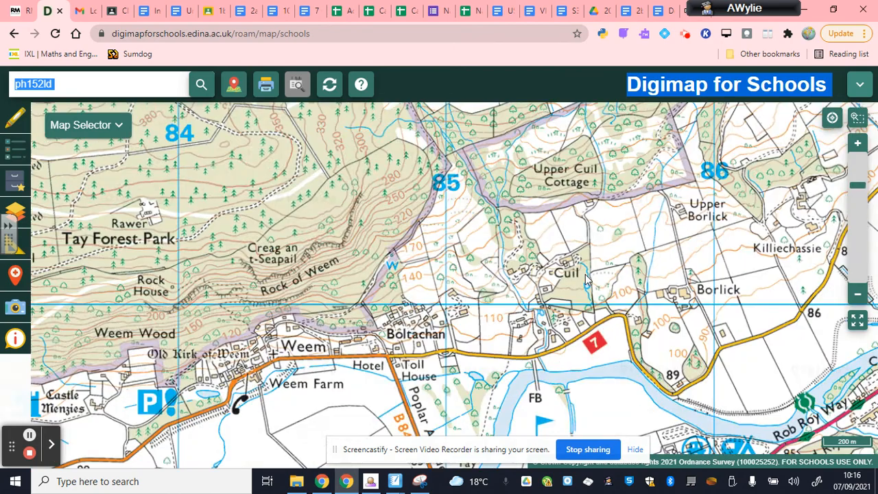
{"action": "scroll", "coordinate": [586, 282], "scroll_direction": "down", "scroll_amount": 1}
{"action": "scroll", "coordinate": [586, 282], "scroll_direction": "down", "scroll_amount": 1}
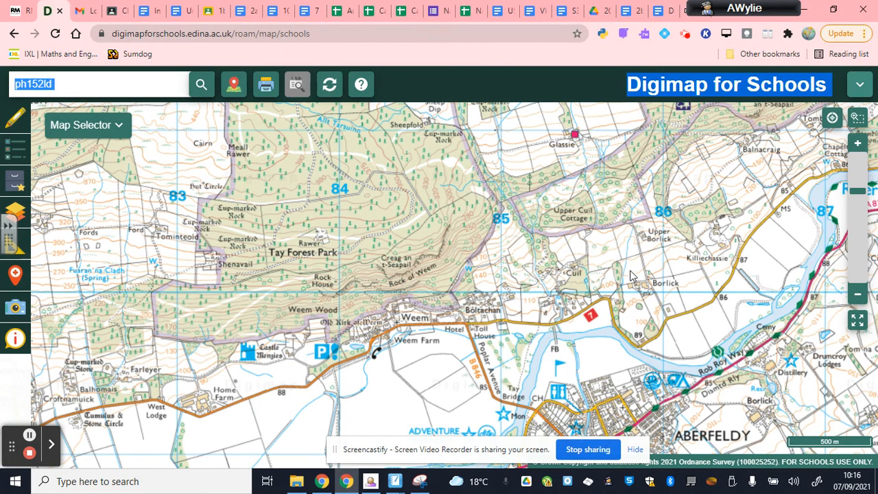
{"action": "scroll", "coordinate": [603, 269], "scroll_direction": "down", "scroll_amount": 1}
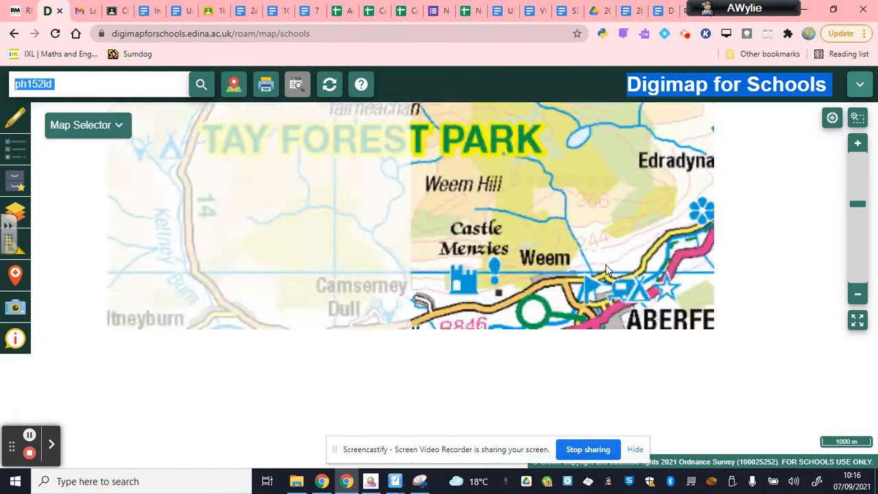
{"action": "scroll", "coordinate": [601, 269], "scroll_direction": "down", "scroll_amount": 1}
{"action": "scroll", "coordinate": [599, 269], "scroll_direction": "down", "scroll_amount": 1}
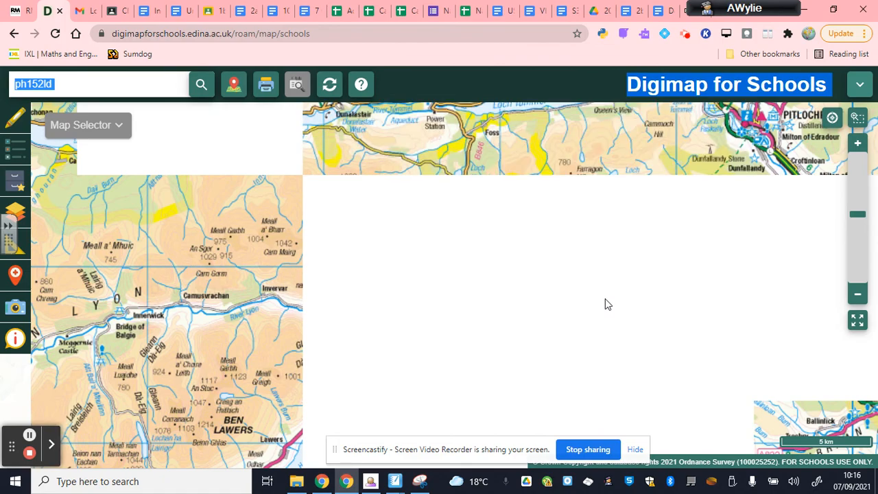
{"action": "left_click_drag", "start_coordinate": [597, 314], "coordinate": [355, 256]}
{"action": "left_click", "coordinate": [347, 216]}
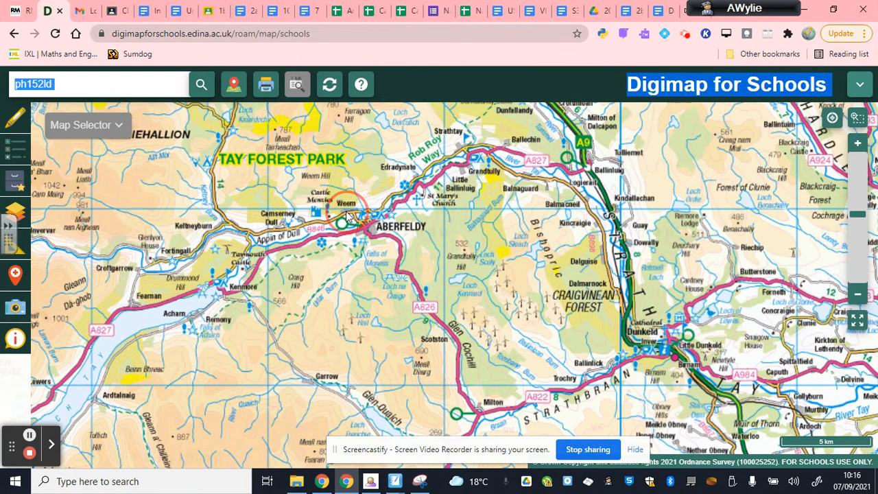